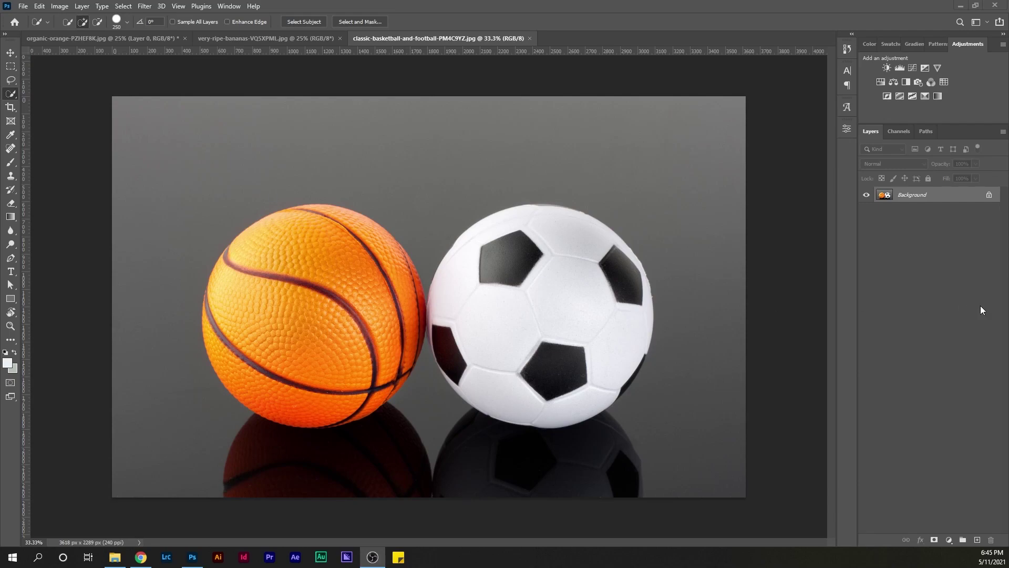
Unlock the Background layer of the balls photo and rename it Balls.
left_click(989, 195)
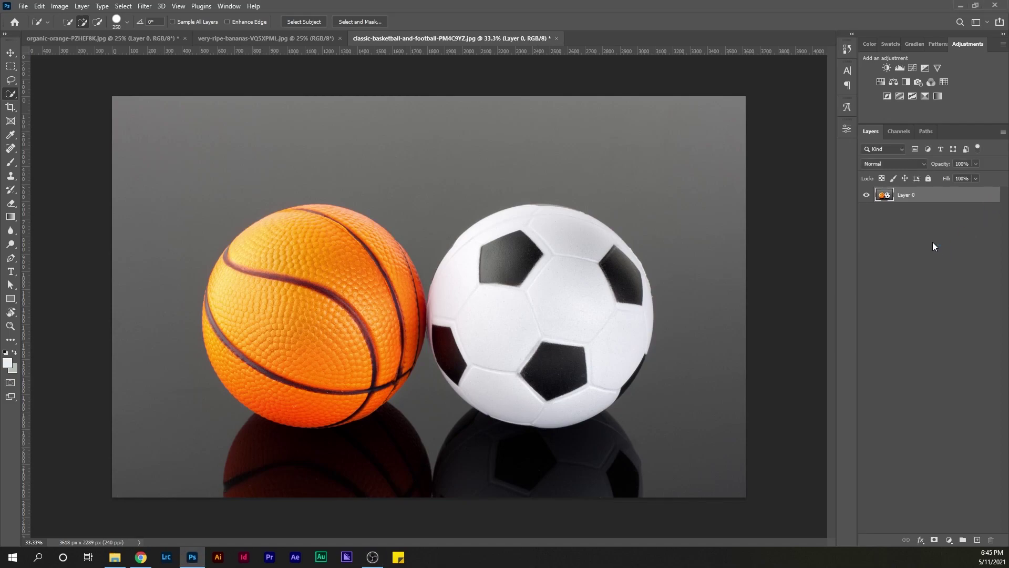
double_click(915, 196)
type("Balls")
key("Return")
left_click(935, 237)
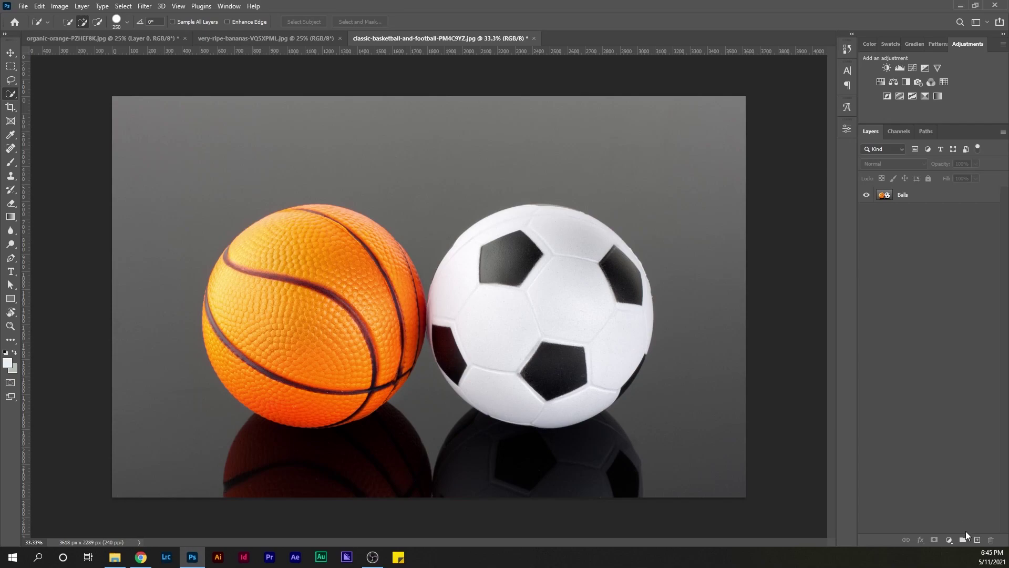
Add a blue Solid Color fill layer and place it beneath the Balls layer.
left_click(950, 540)
left_click(889, 485)
left_click(949, 540)
left_click(942, 357)
left_click_drag(755, 226, 802, 218)
left_click(930, 166)
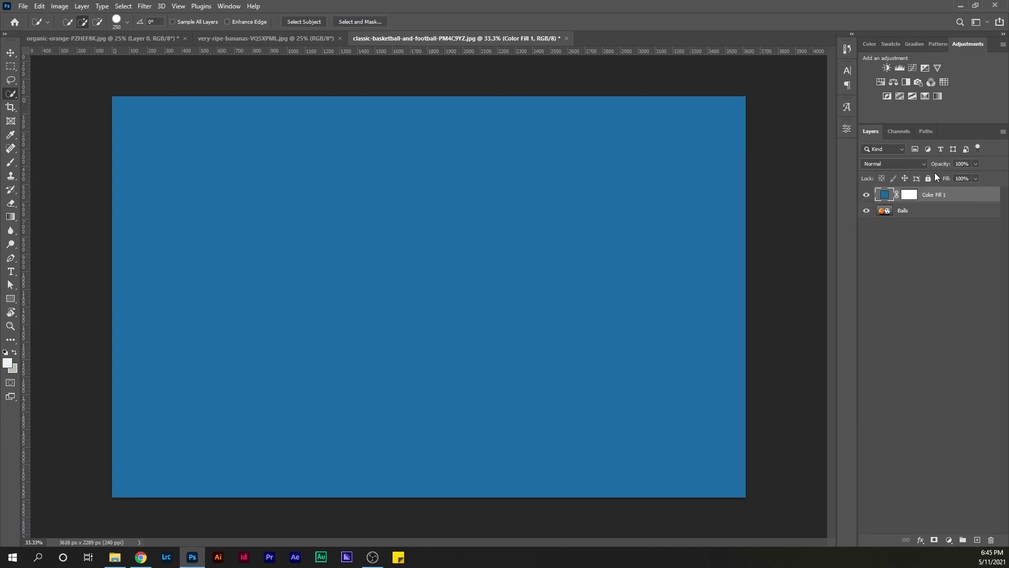
left_click_drag(947, 195, 949, 216)
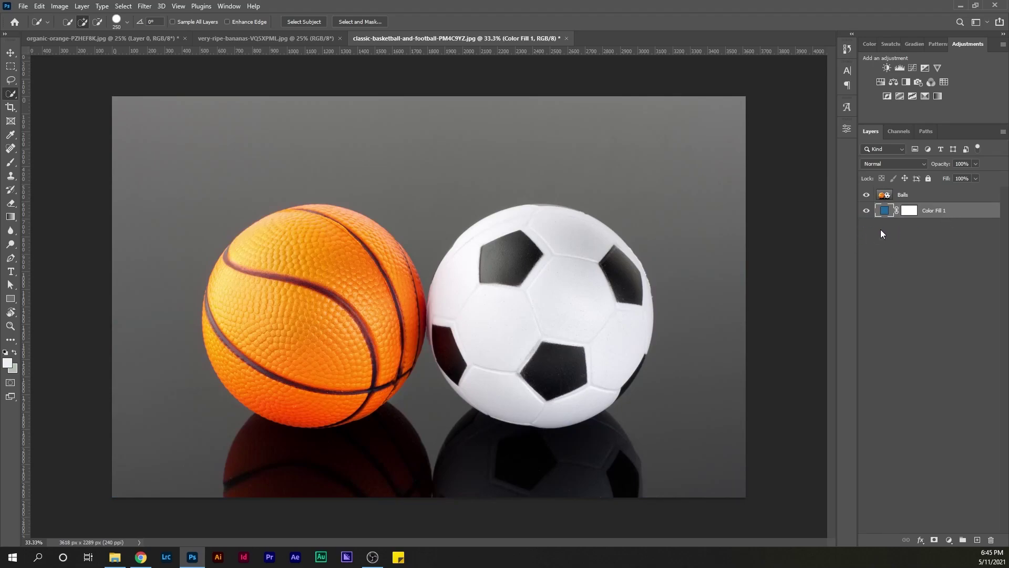
Toggle the visibility of the Balls and color fill layers to compare the photo, fill and transparency, leaving both visible.
left_click(867, 195)
left_click(866, 195)
left_click(866, 210)
left_click(866, 195)
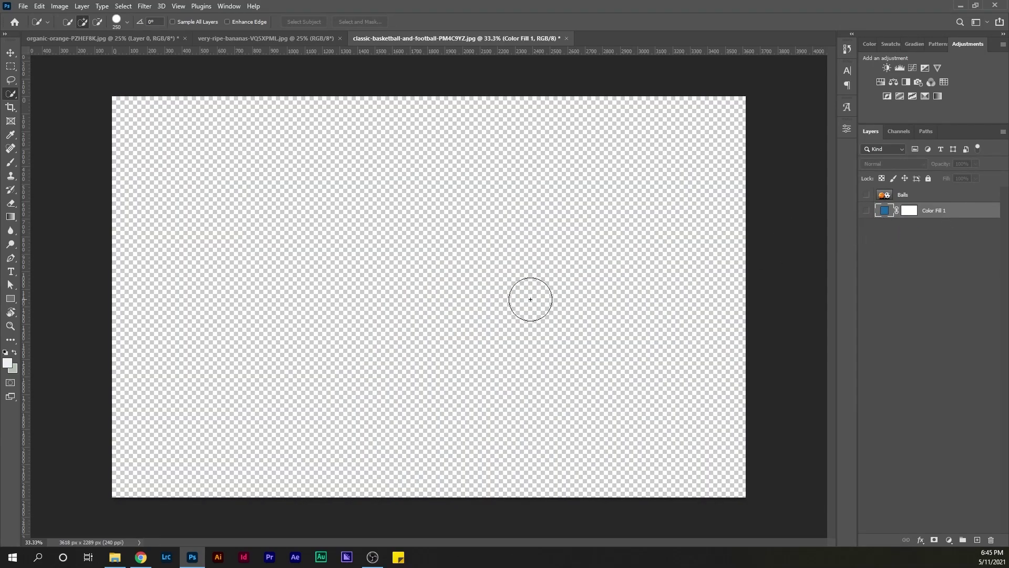
left_click(9, 53)
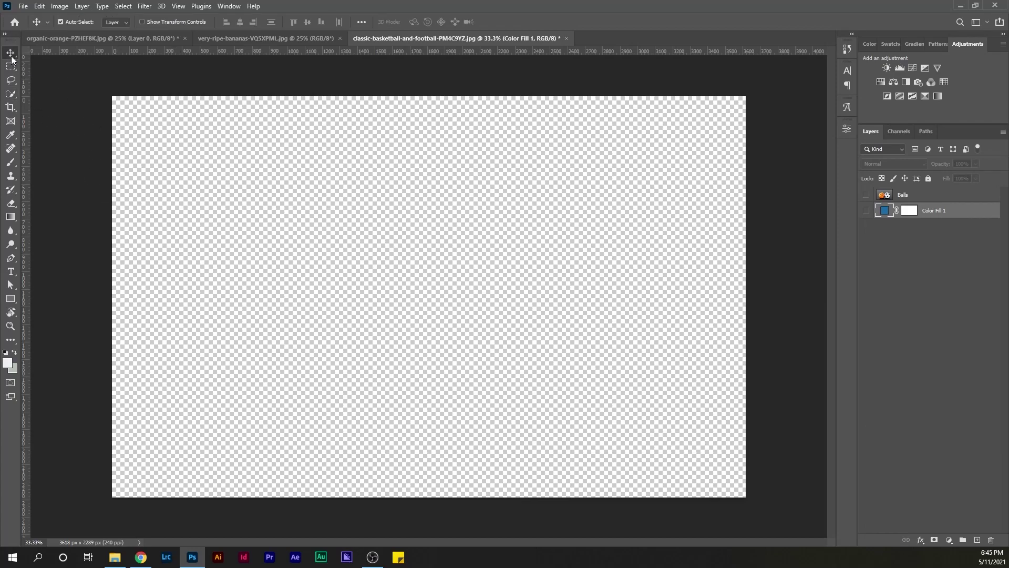
left_click(867, 195)
left_click(867, 210)
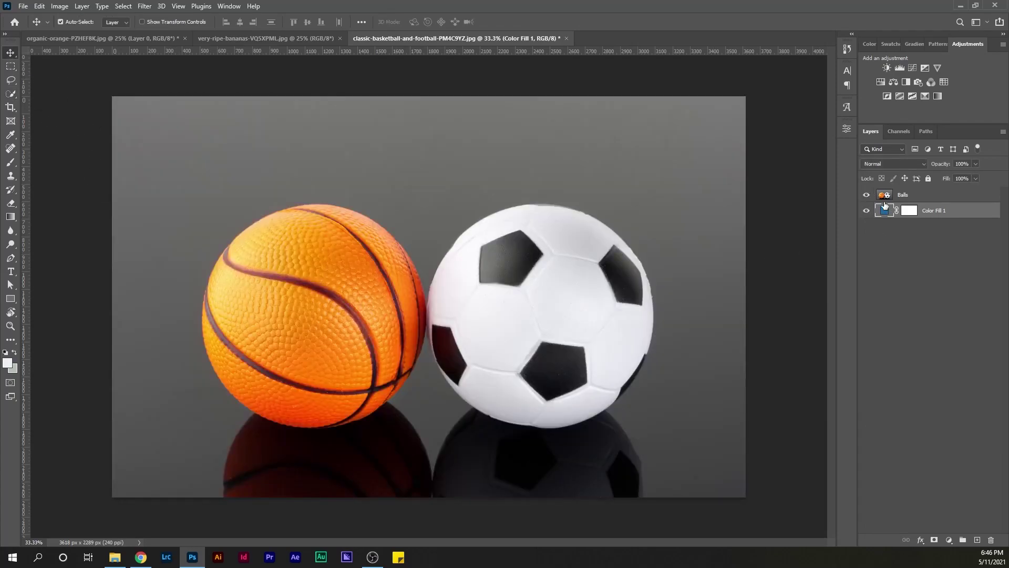
Hide the Balls layer, set the fill layer's color to white (ffffff), and show the Balls layer again.
left_click(866, 195)
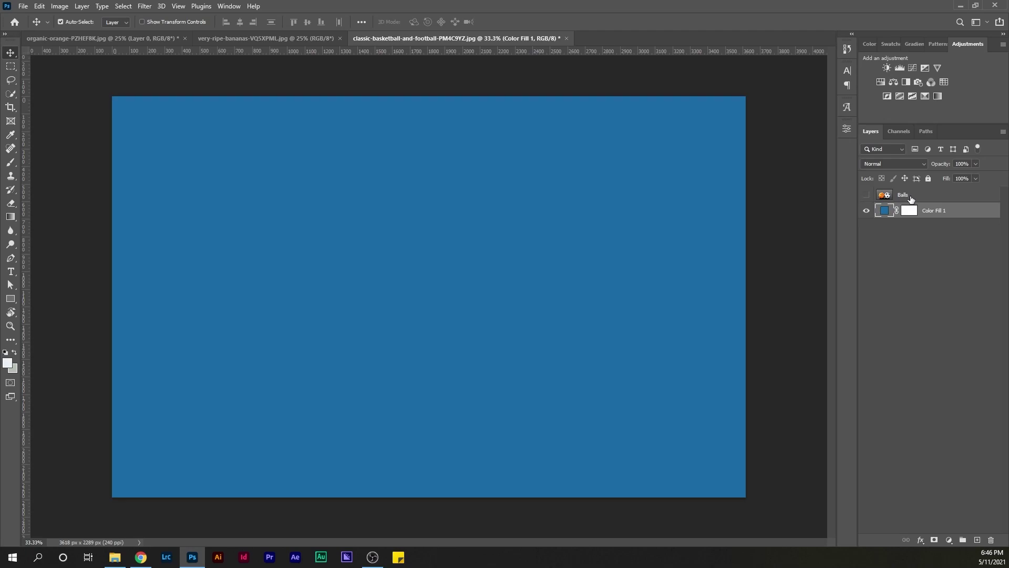
double_click(889, 211)
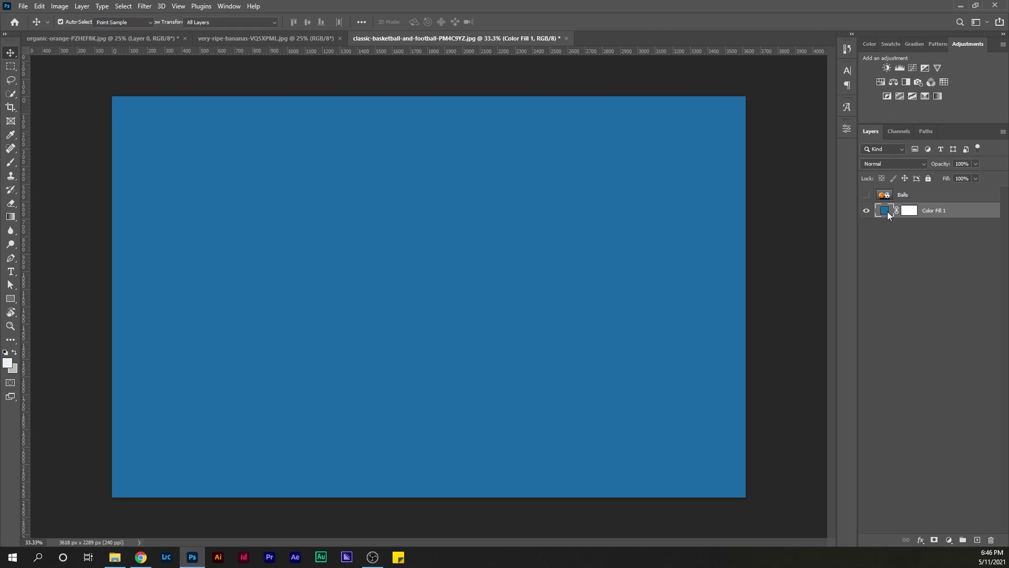
left_click_drag(699, 176, 739, 218)
type("212d02")
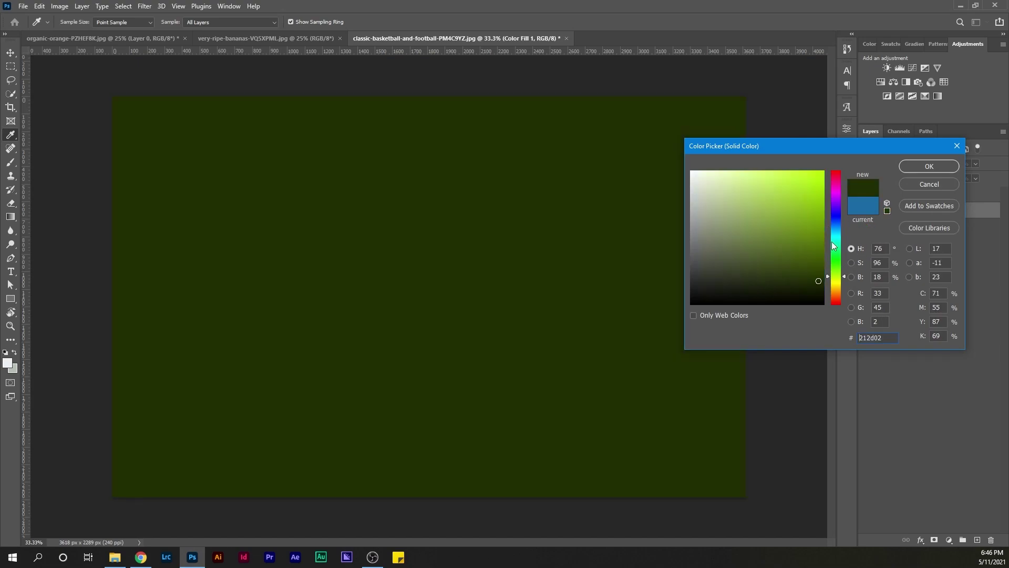
left_click_drag(832, 244, 834, 187)
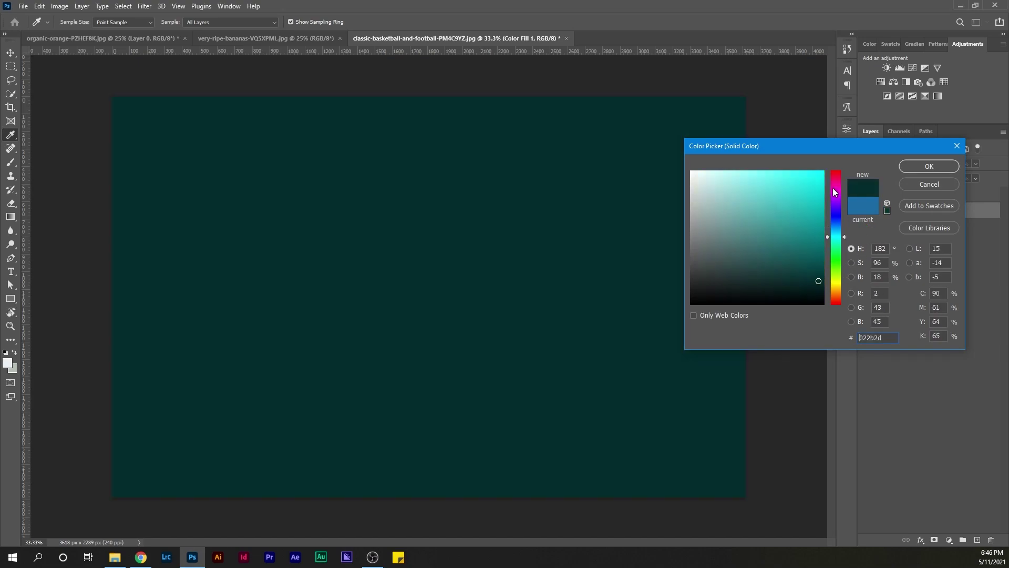
mouse_move(789, 221)
left_mouse_down()
mouse_move(787, 231)
mouse_move(675, 153)
left_mouse_up()
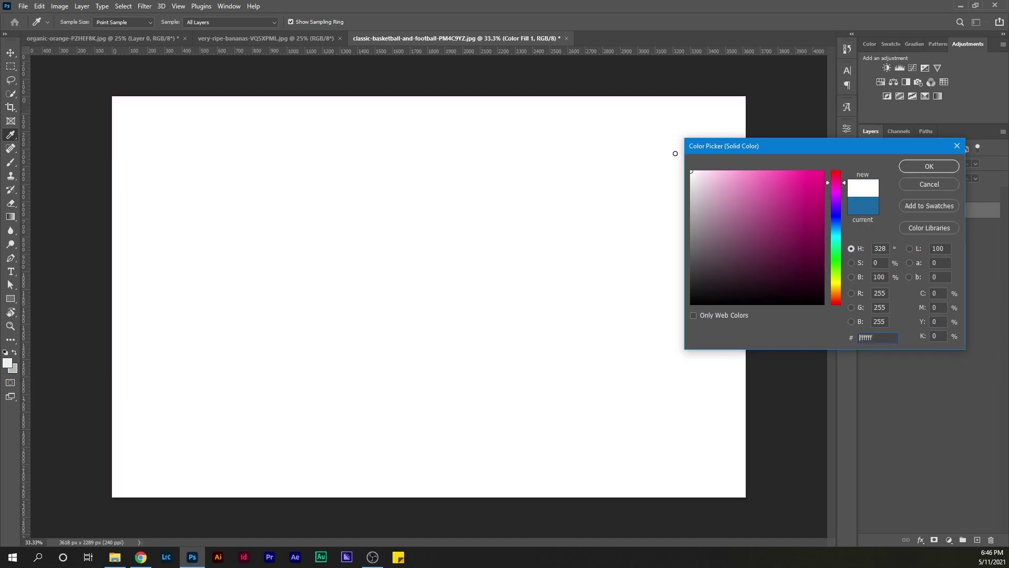
left_click(941, 170)
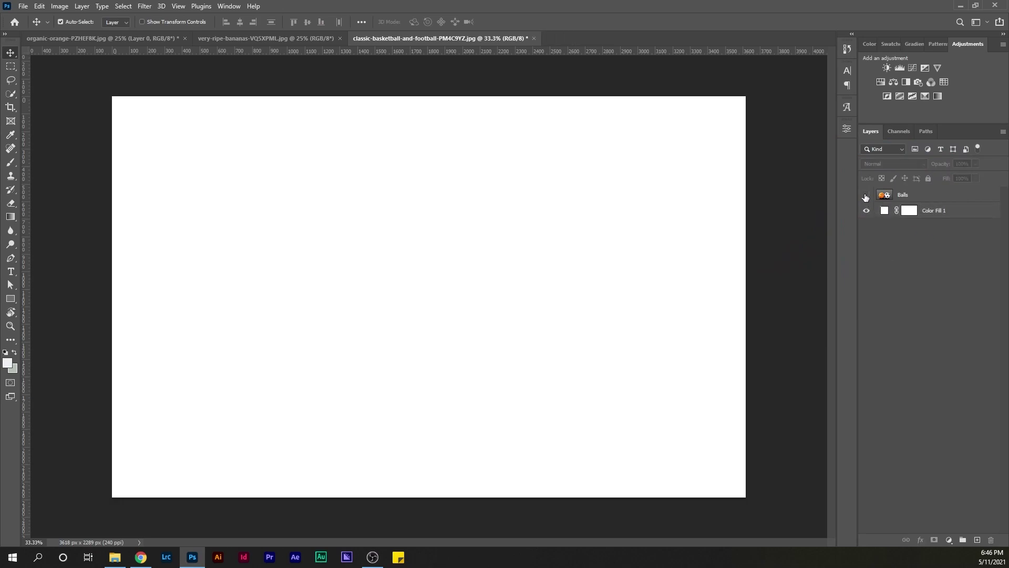
left_click(866, 198)
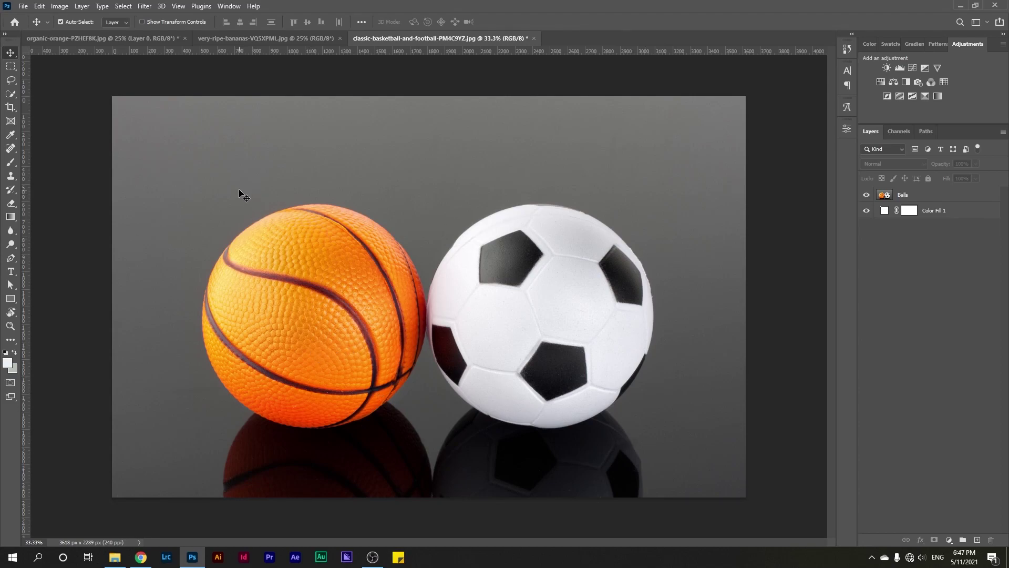
Try a Rectangular Marquee selection over the basketball's upper-left edge and deselect it.
left_click(13, 68)
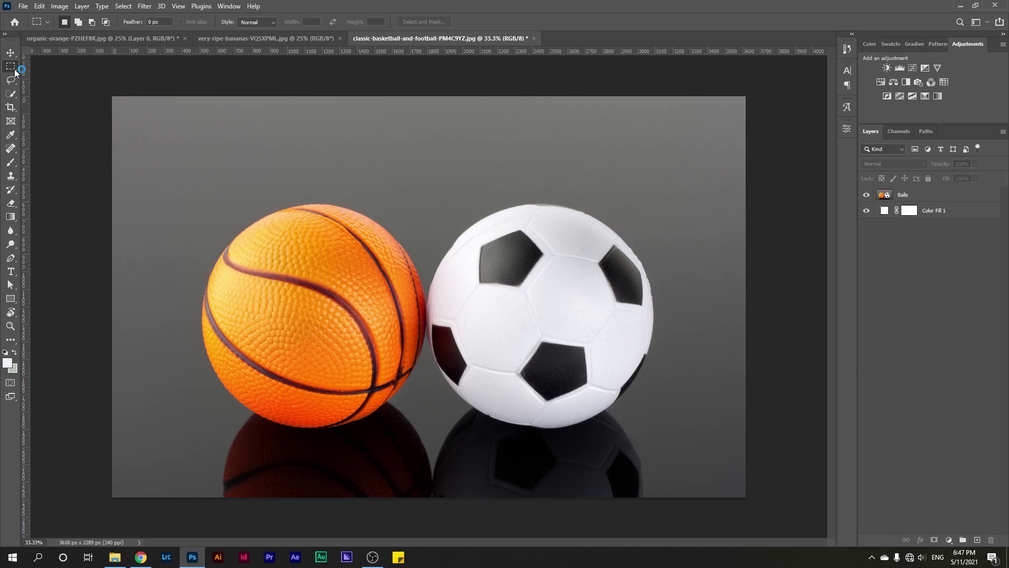
right_click(11, 67)
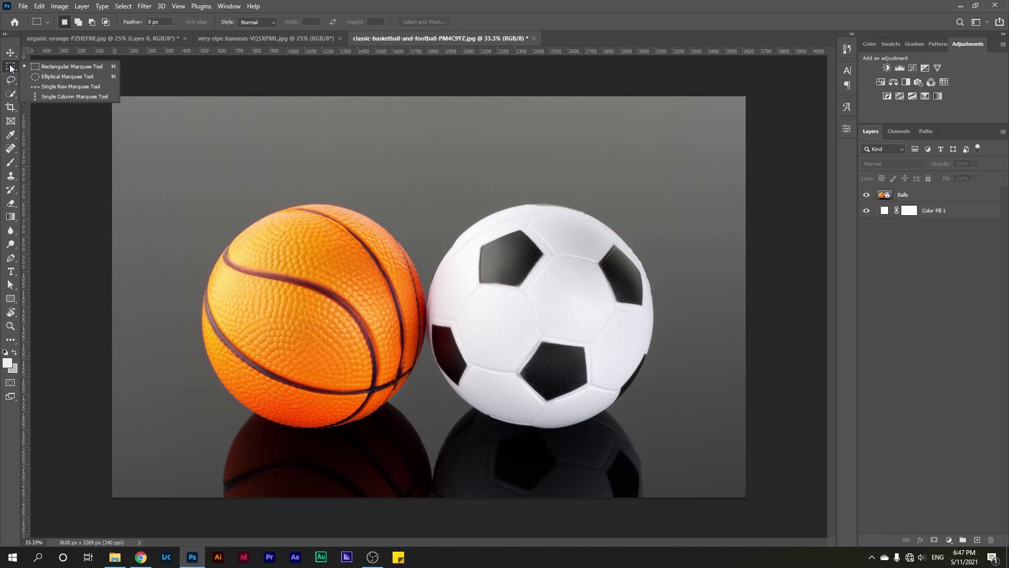
left_click(60, 123)
left_click_drag(176, 158, 294, 262)
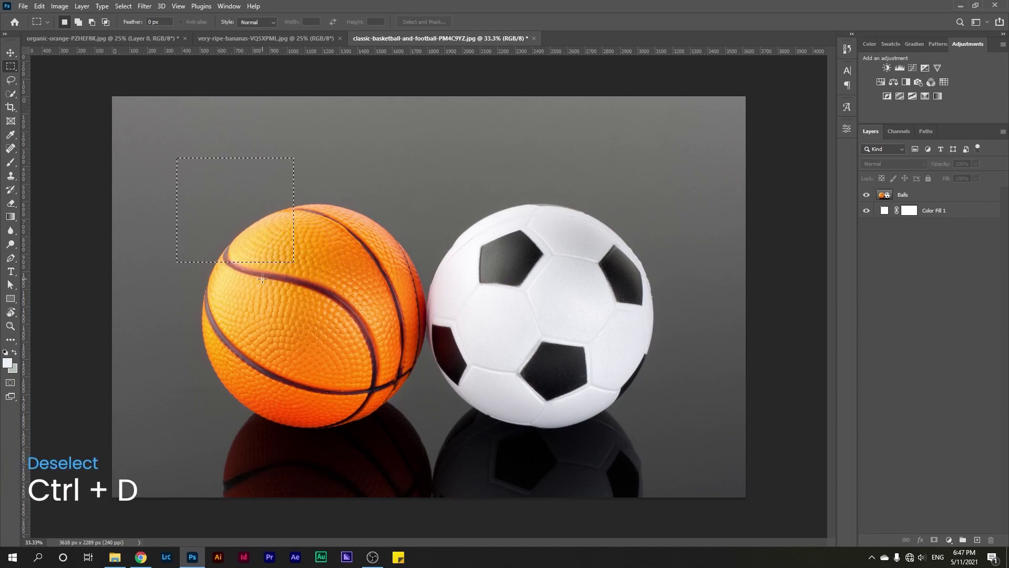
key("ctrl+d")
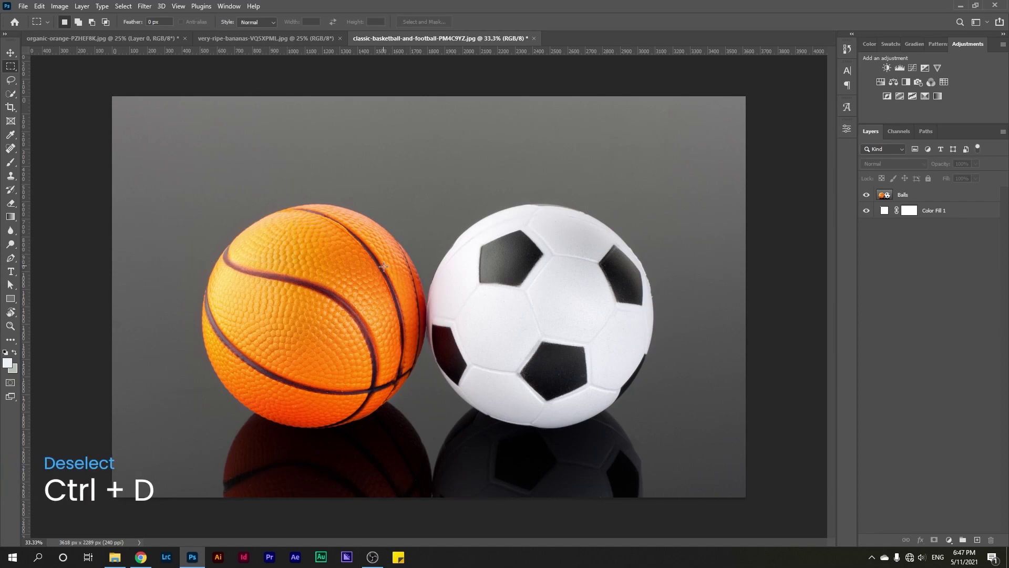
Select the basketball with the Elliptical Marquee tool, fitting the circle to its outline.
right_click(14, 70)
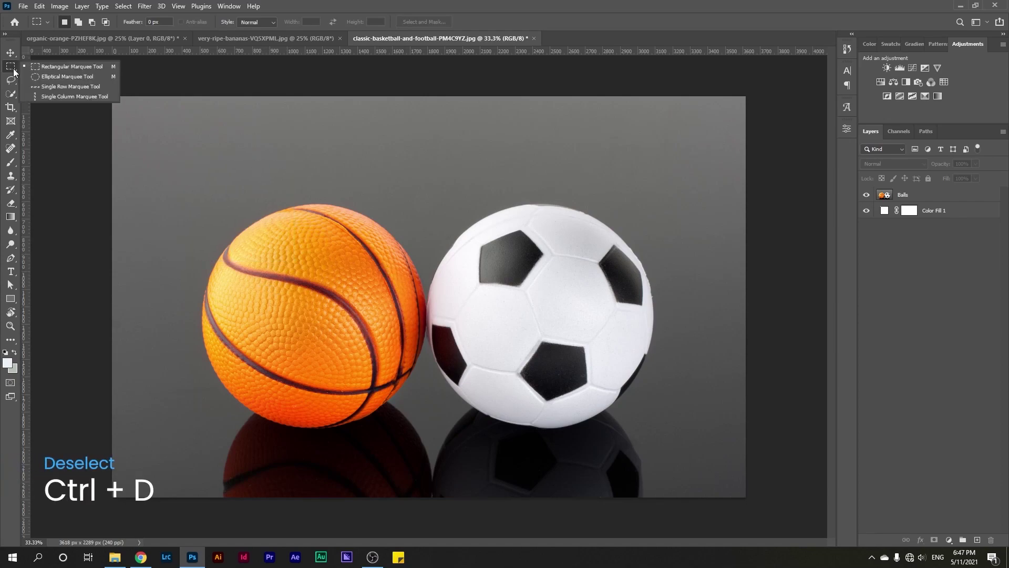
left_click(62, 76)
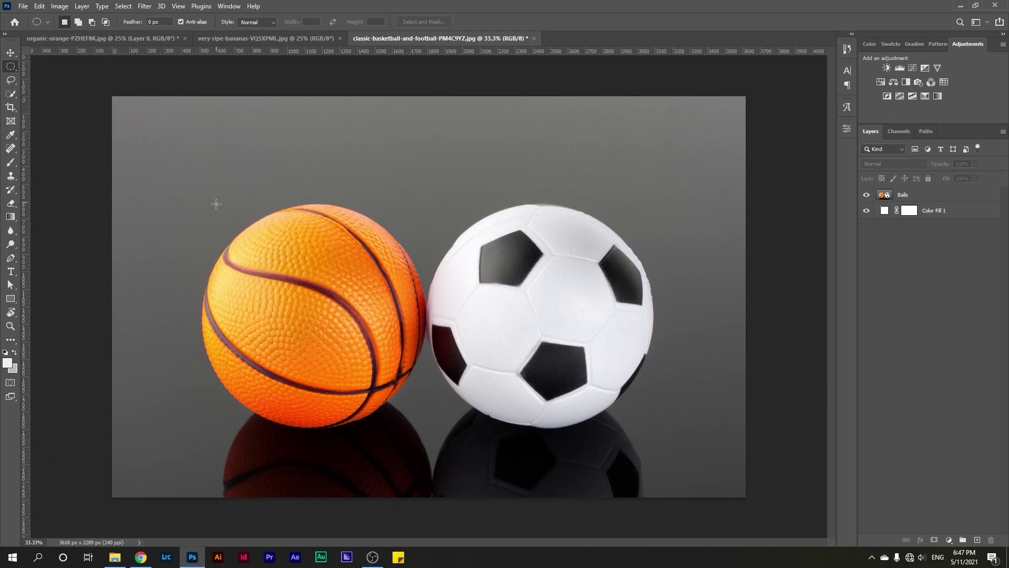
left_click_drag(201, 202, 424, 427)
left_click(247, 238)
left_click_drag(222, 248, 391, 391)
left_click(344, 371)
left_click_drag(204, 206, 455, 426)
Mask the Balls layer with the basketball selection and check the cutout with the color fill hidden and shown.
left_click(924, 193)
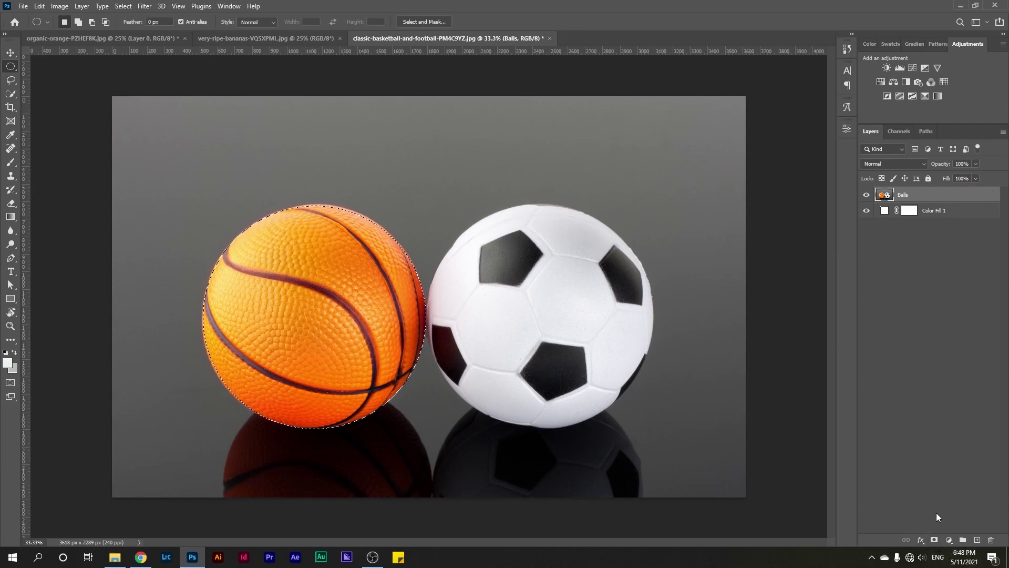
left_click(934, 540)
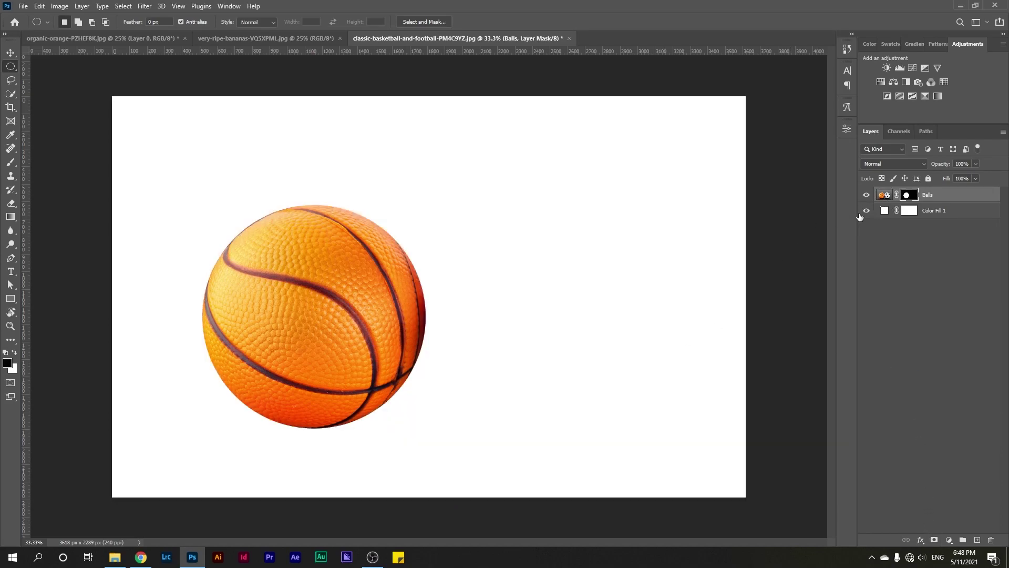
left_click(866, 211)
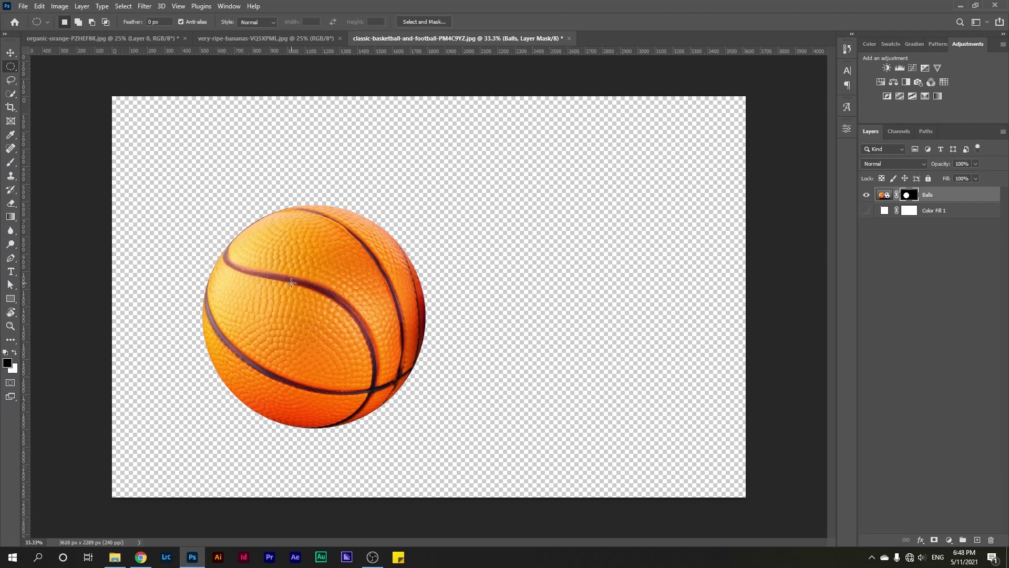
left_click(866, 210)
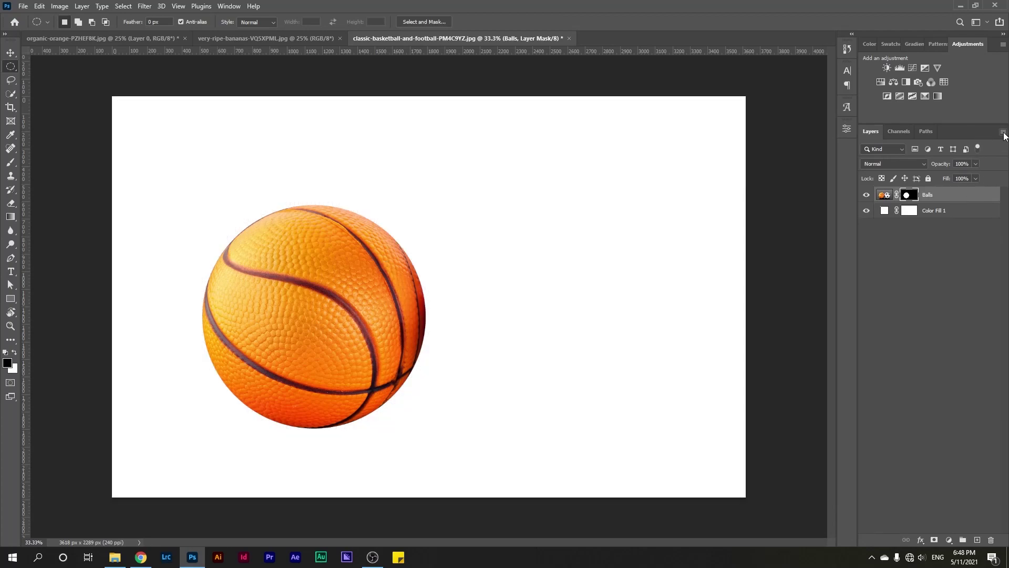
Set the layer thumbnails to the largest size.
left_click(1003, 131)
left_click(927, 496)
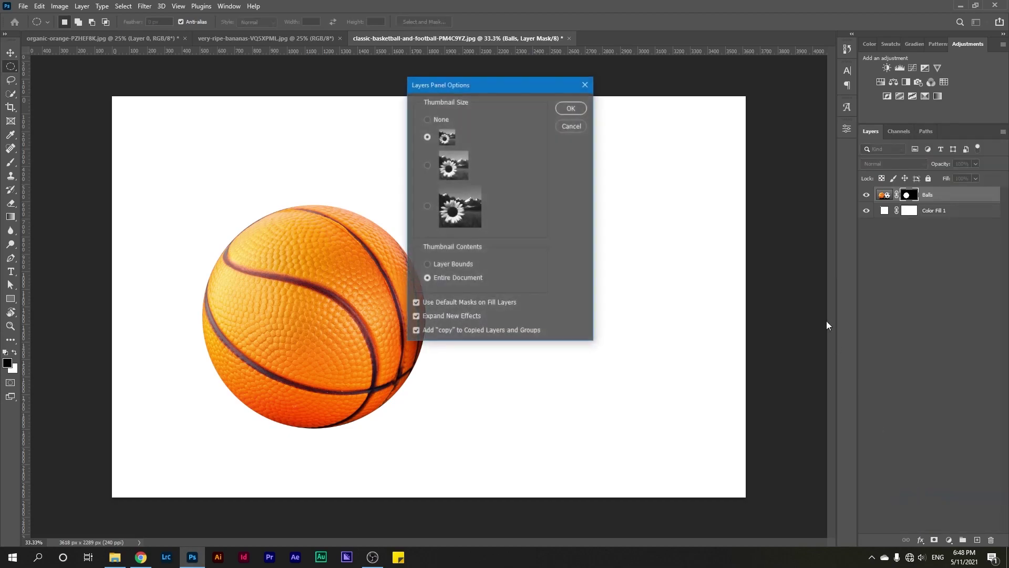
left_click(426, 206)
left_click(570, 109)
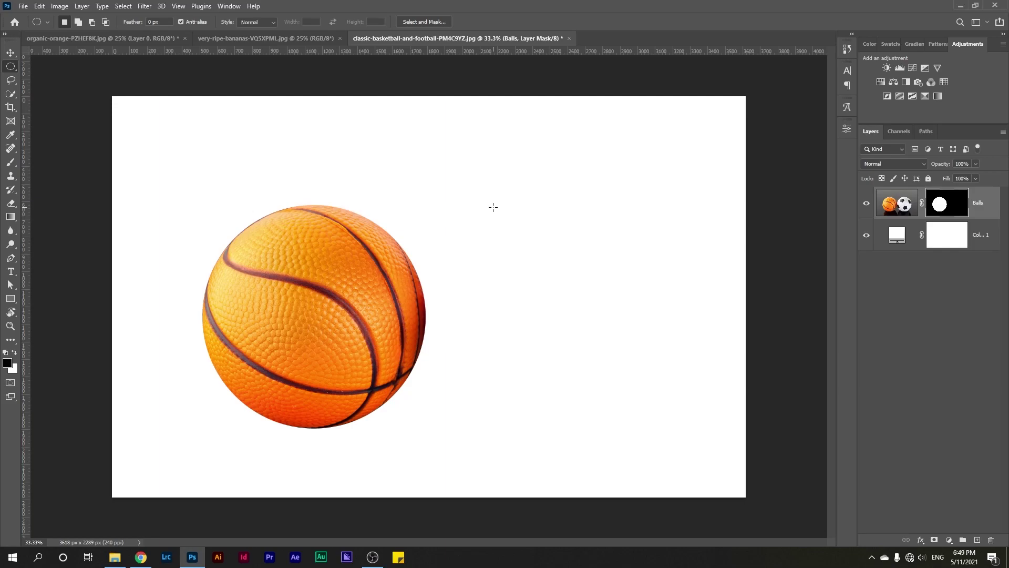
Disable and re-enable the Balls layer mask, and view the mask alone on the canvas before returning to the image.
left_click(11, 52)
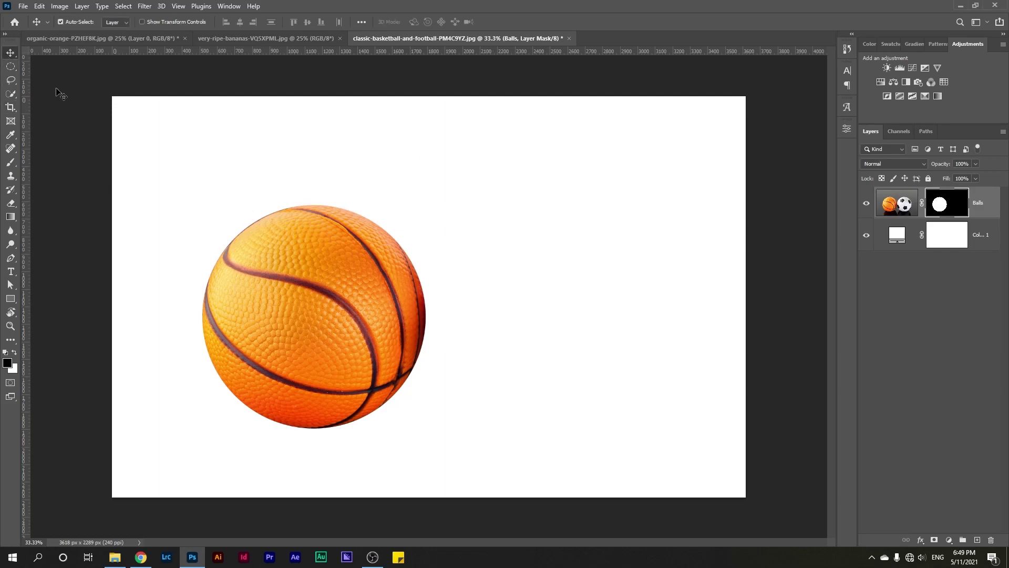
left_click(401, 206)
left_click(940, 205)
left_click(939, 207, "shift")
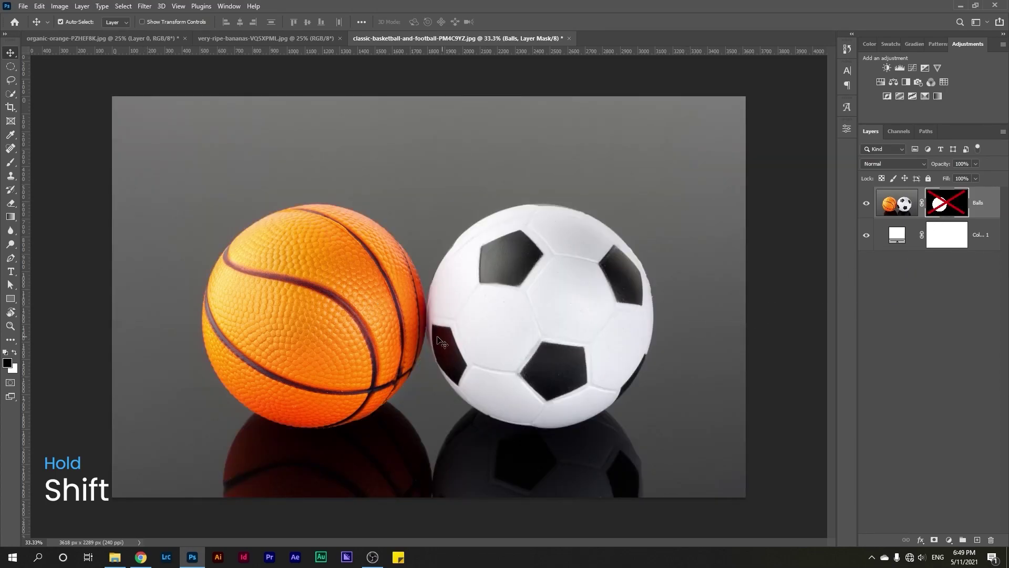
left_click(946, 205, "shift")
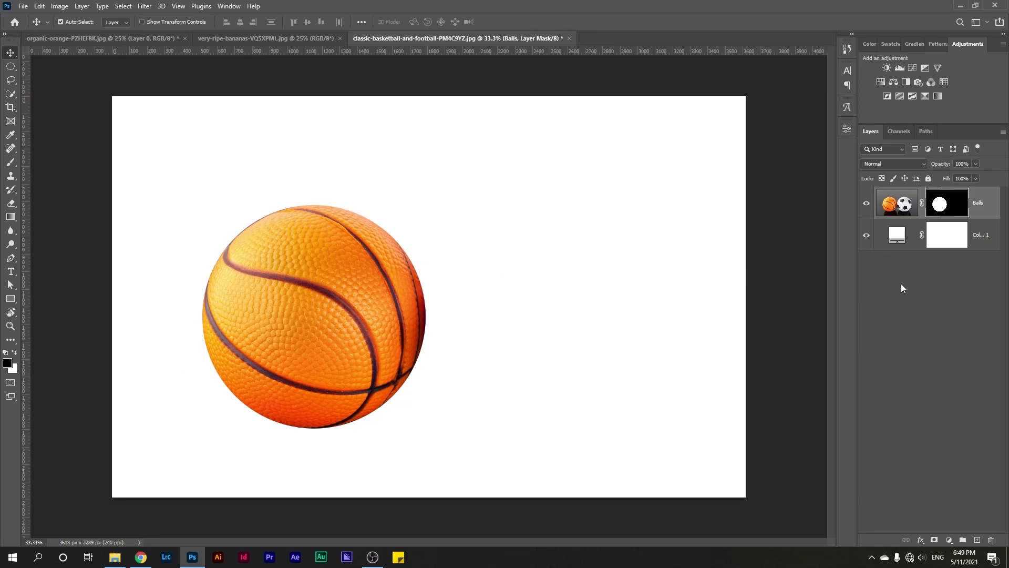
left_click(948, 207, "alt")
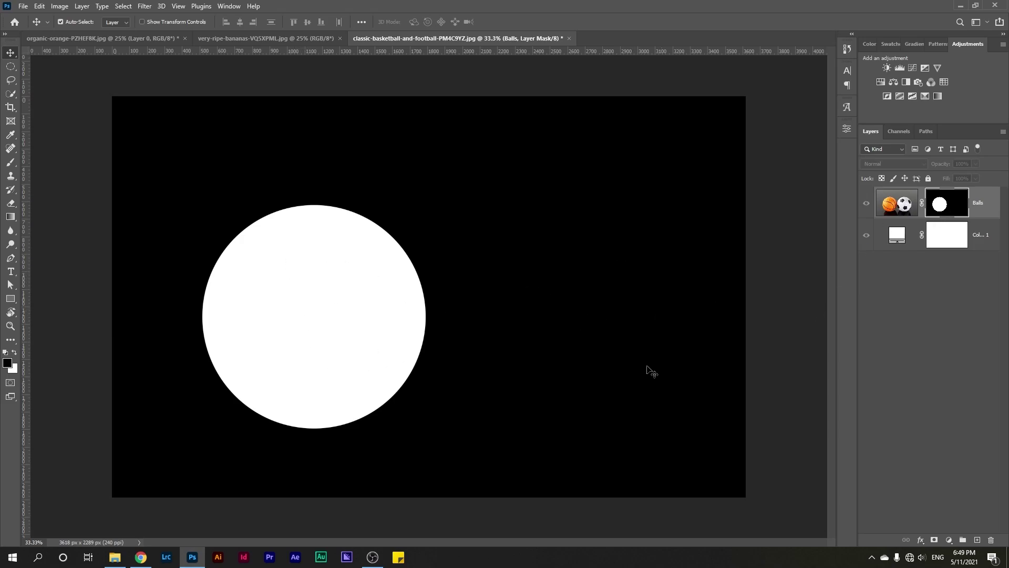
left_click(954, 210, "alt")
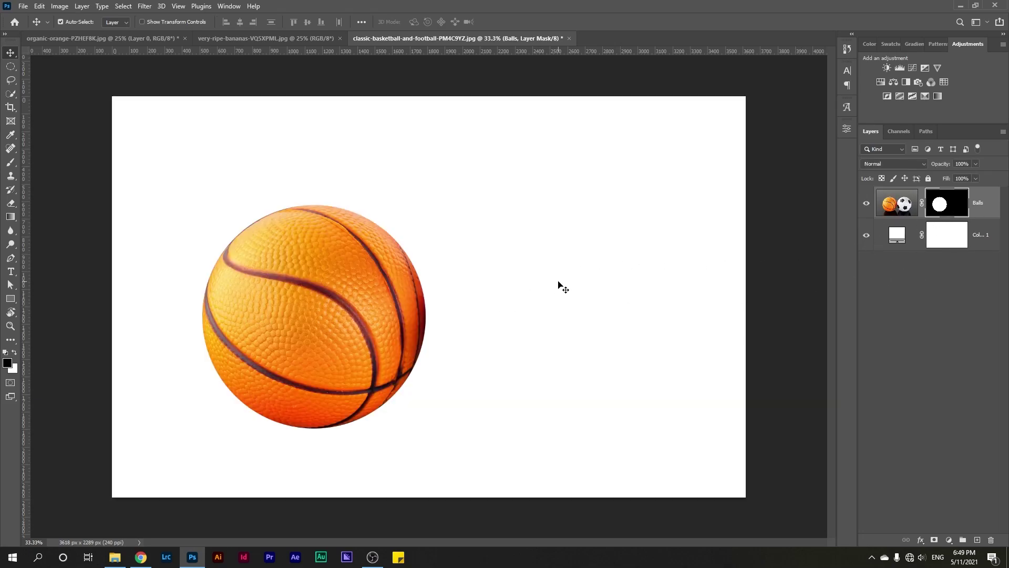
Check the cutout with the color fill hidden, show the fill again, and change its color to dark red.
left_click(903, 305)
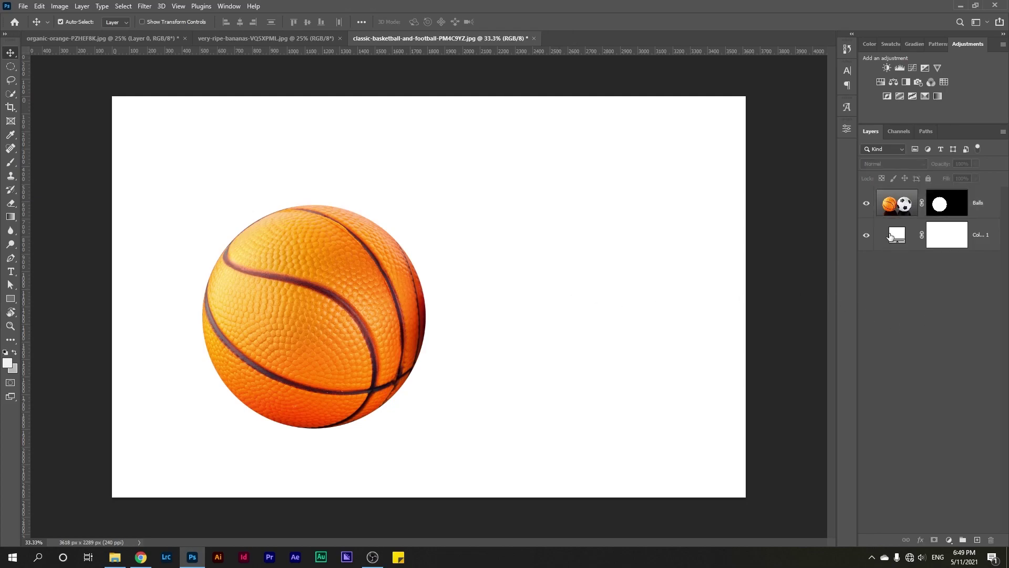
left_click(866, 237)
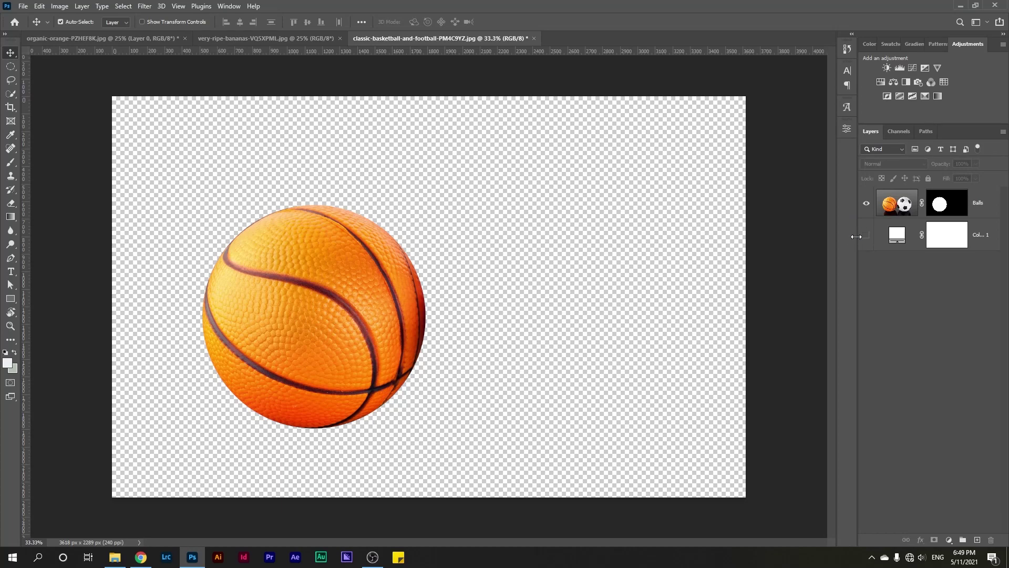
left_click(866, 235)
double_click(897, 235)
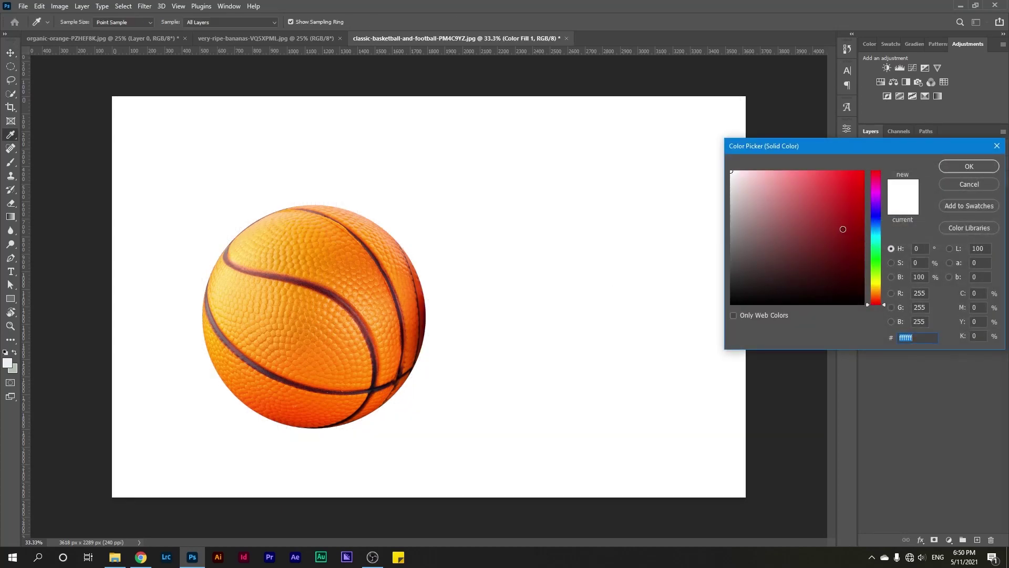
left_click(843, 228)
left_click(831, 255)
key("v")
left_click(969, 166)
Switch to the very-ripe-bananas-VQ5XPML.jpg document.
left_click(257, 39)
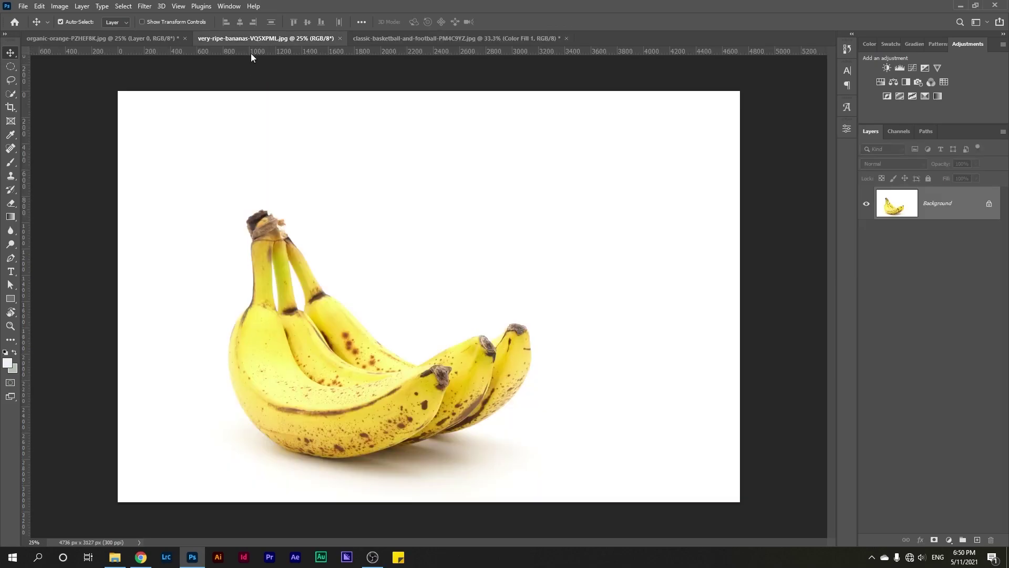
Copy the orange photo from organic-orange-PZHEF8K.jpg into the basketball document below the Balls layer and scale it to about 70% to fill the canvas.
left_click(124, 39)
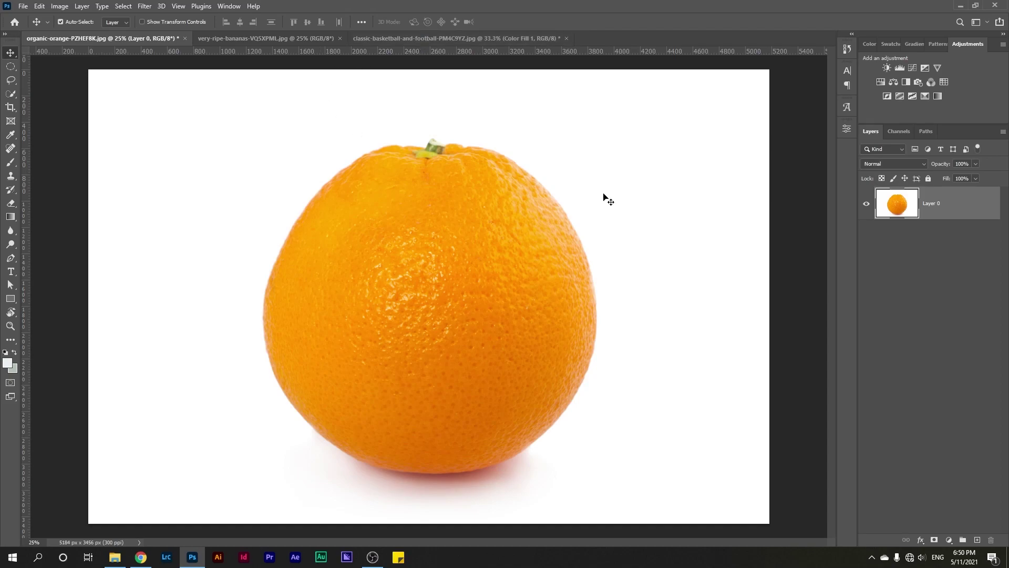
left_click_drag(947, 205, 667, 237)
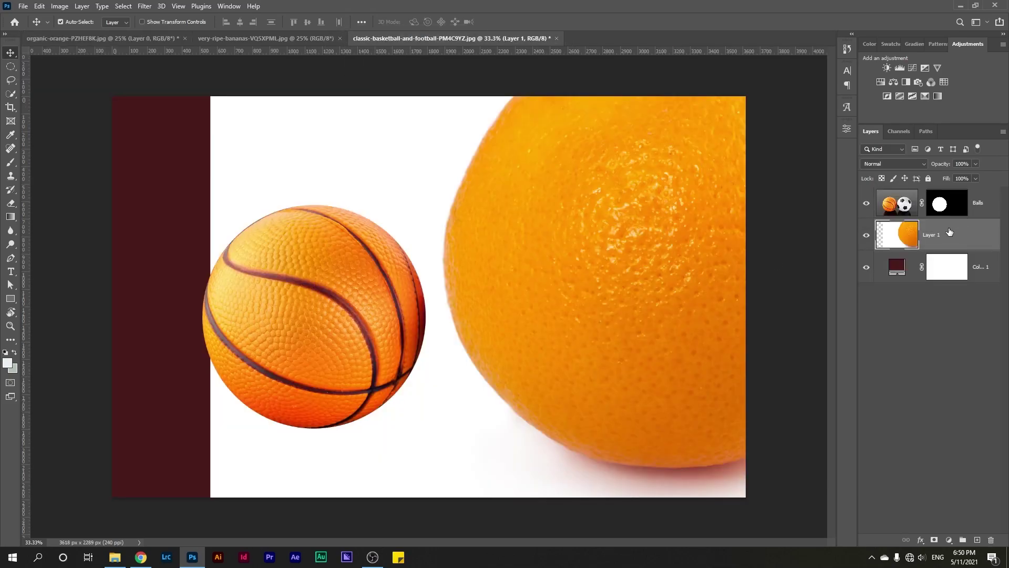
key("ctrl+t")
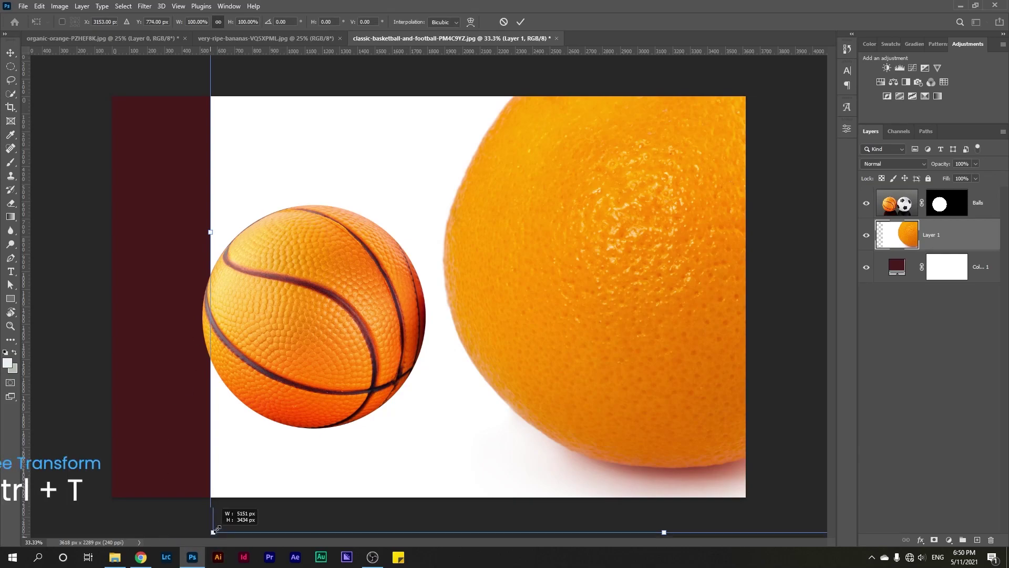
left_click_drag(210, 534, 412, 401)
left_click_drag(515, 280, 204, 316)
left_click_drag(613, 430, 746, 519)
key("Return")
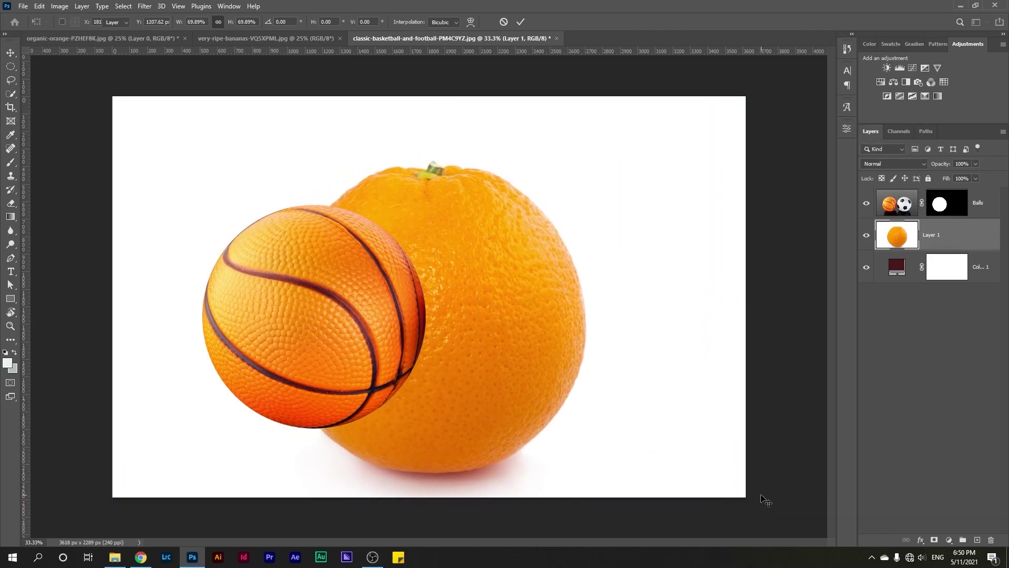
Toggle the orange layer and color fill to compare their backgrounds, and change the fill color to white (ffffff).
left_click(924, 309)
left_click(865, 235)
left_click(866, 265)
left_click(866, 236)
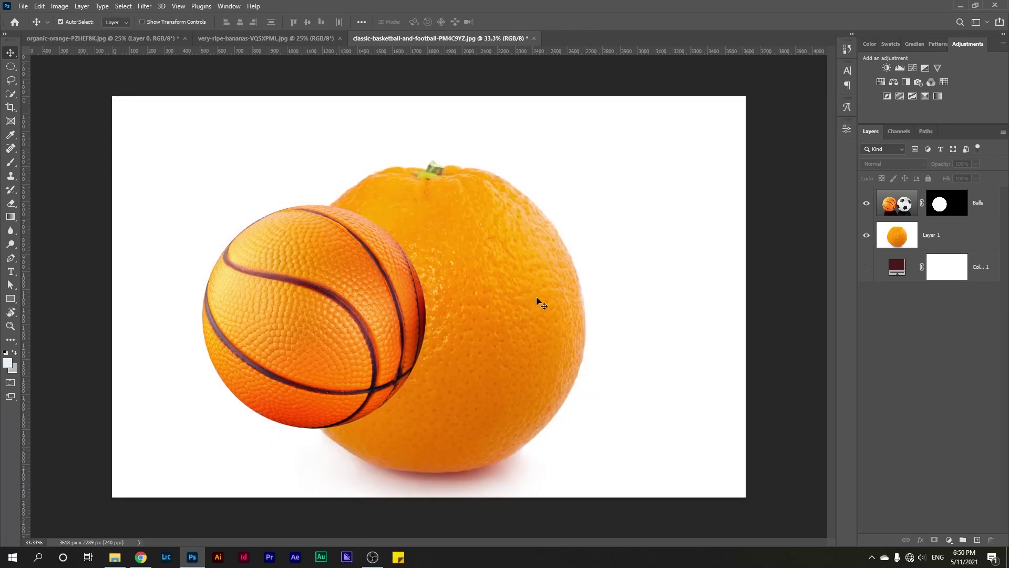
double_click(899, 269)
left_click(700, 112)
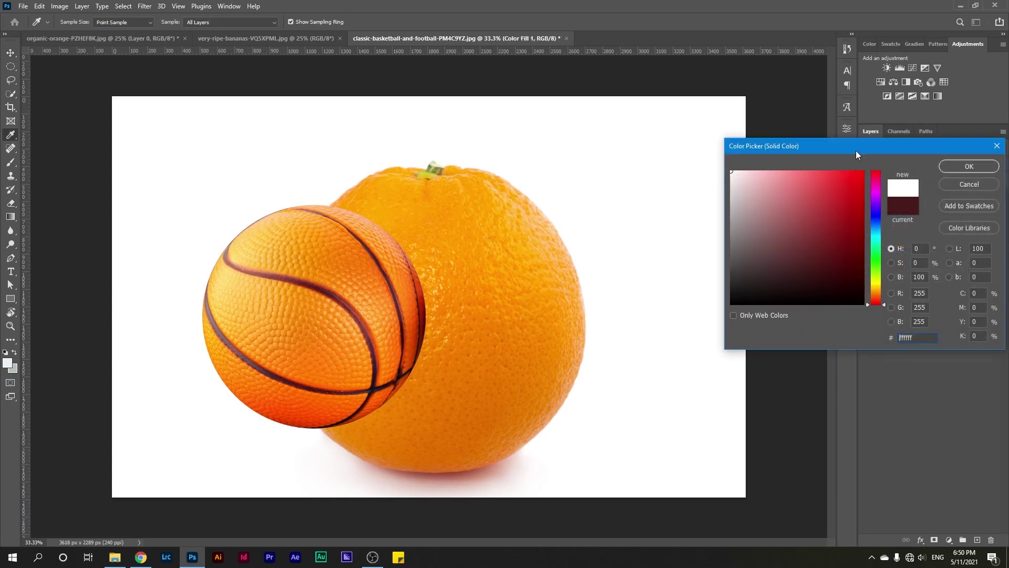
left_click(993, 166)
Scale the orange layer down to about 65% and place the orange beside the basketball.
left_click(943, 230)
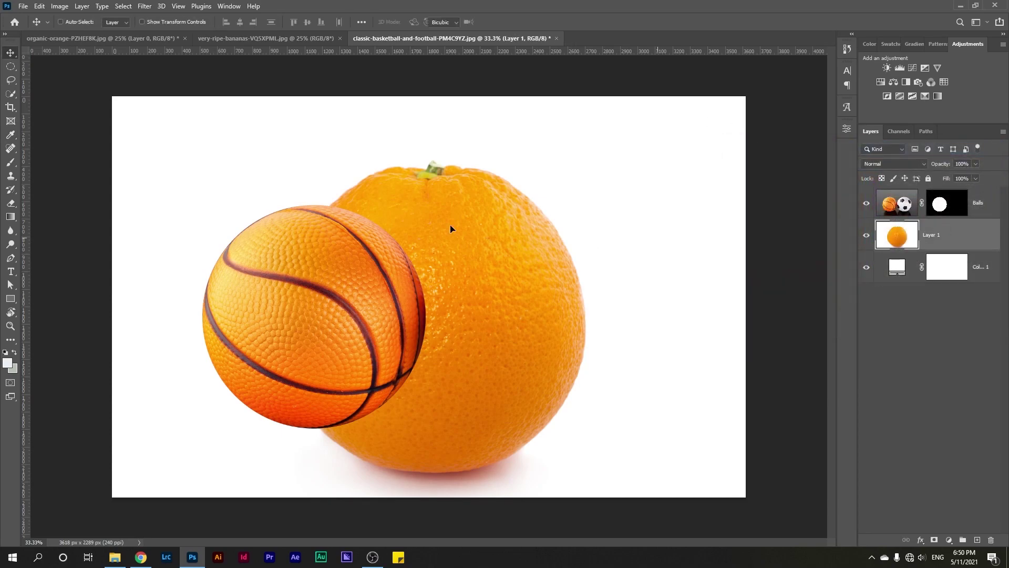
key("ctrl+t")
left_click_drag(113, 96, 320, 235)
left_click_drag(509, 304, 606, 337)
left_click_drag(652, 267, 728, 239)
left_click_drag(548, 316, 573, 289)
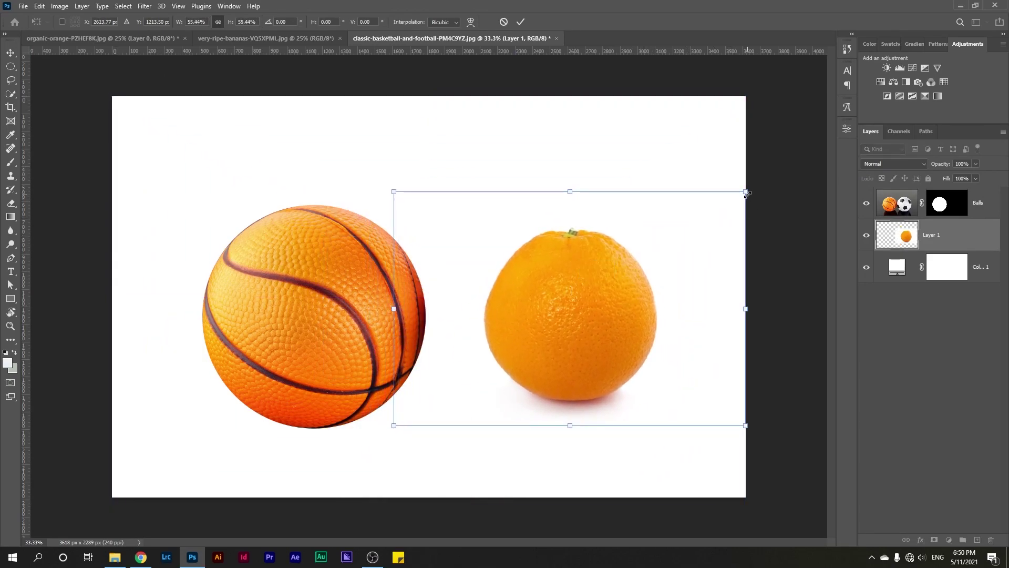
left_click_drag(746, 191, 777, 169)
left_click_drag(464, 318, 458, 315)
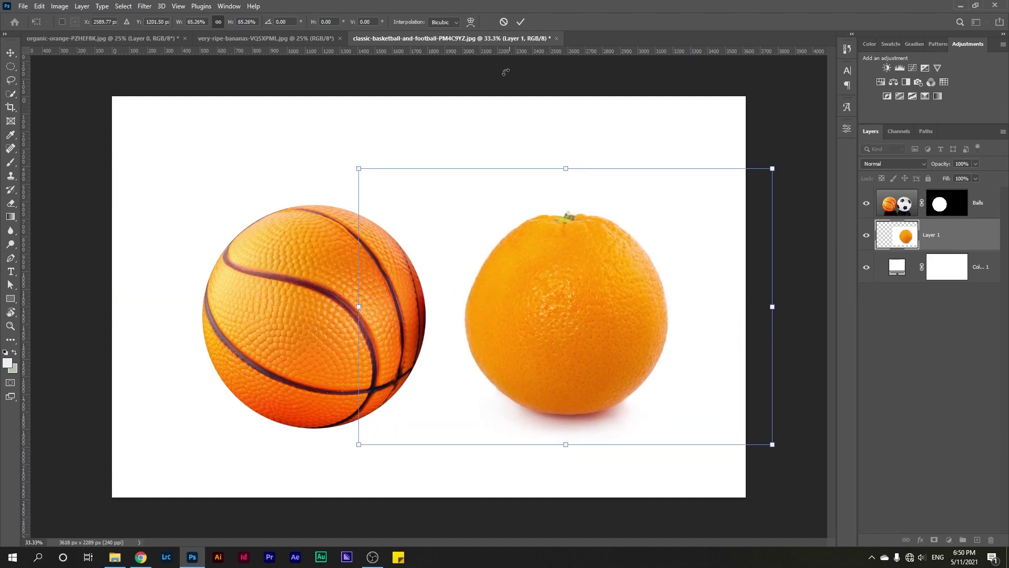
left_click(522, 22)
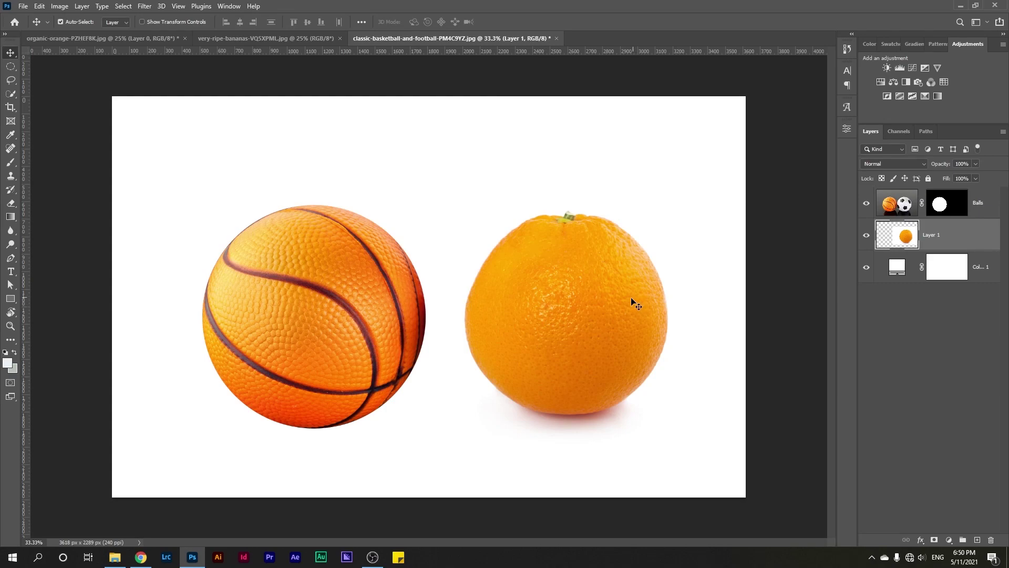
Hide the orange layer and the color fill, and disable and re-enable the Balls layer mask.
left_click(867, 235)
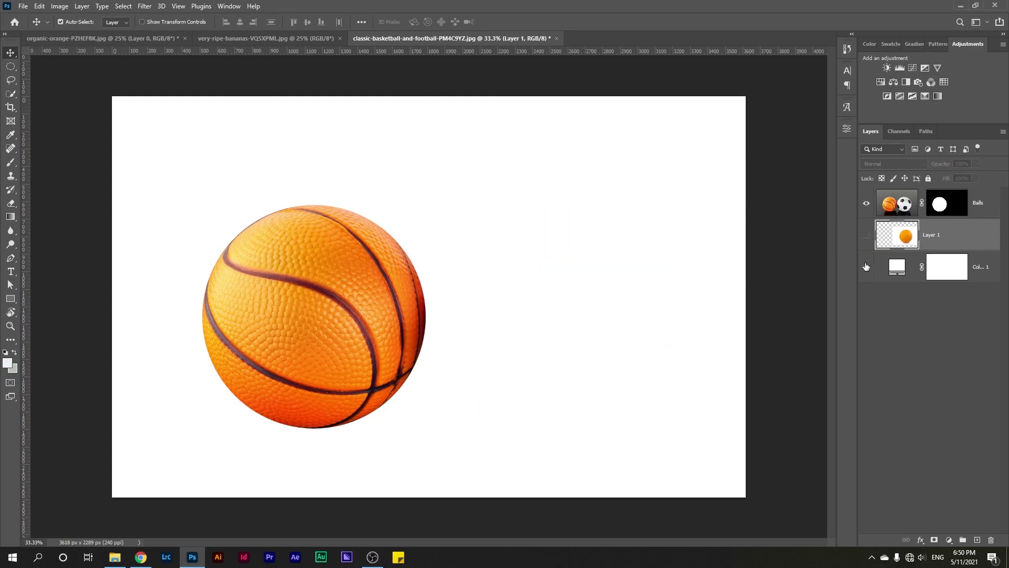
left_click(867, 268)
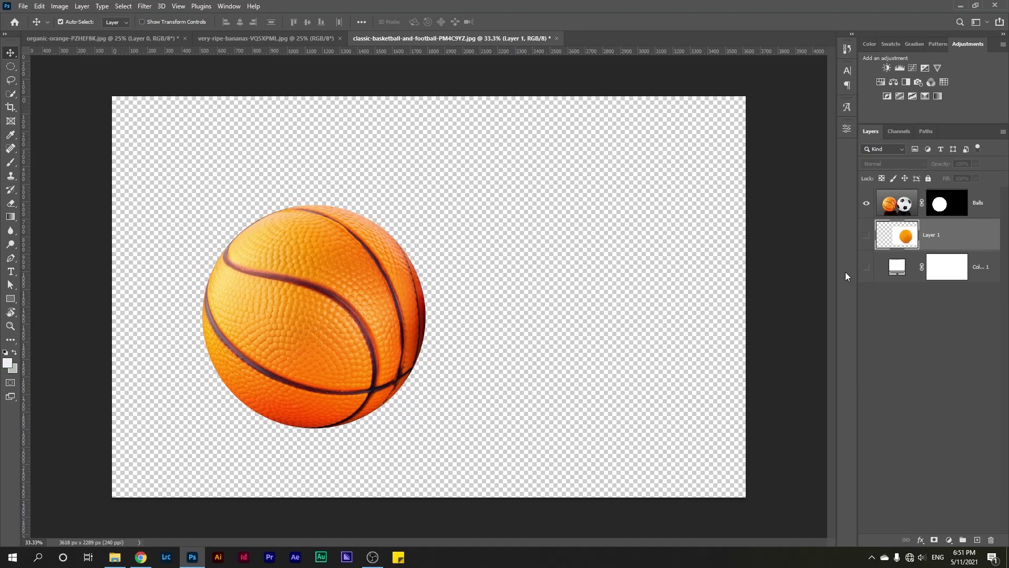
left_click(949, 206, "shift")
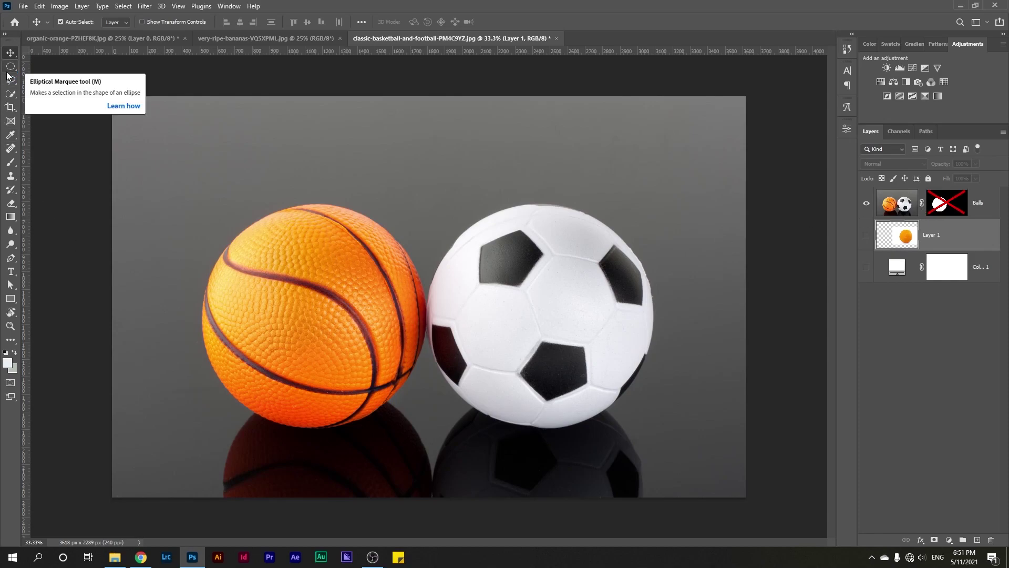
left_click(948, 205, "shift")
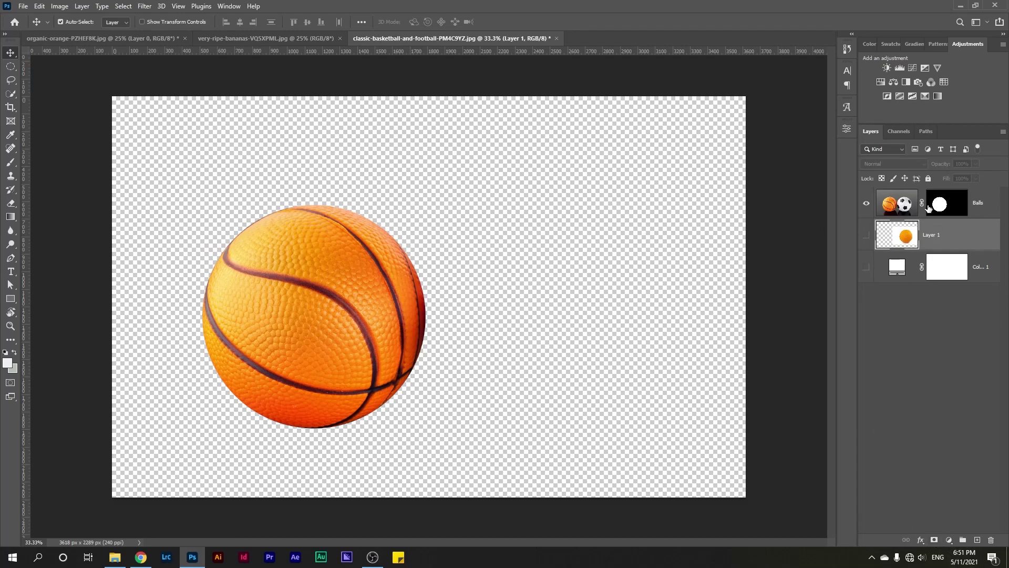
View the Balls layer mask alone on the canvas and return to the image.
left_click(947, 208)
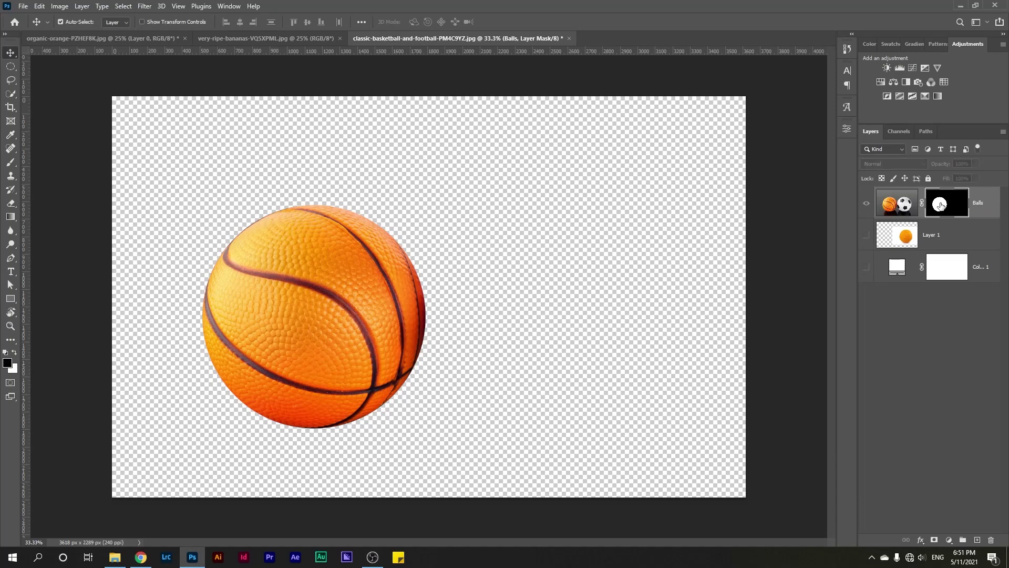
left_click(941, 205, "alt")
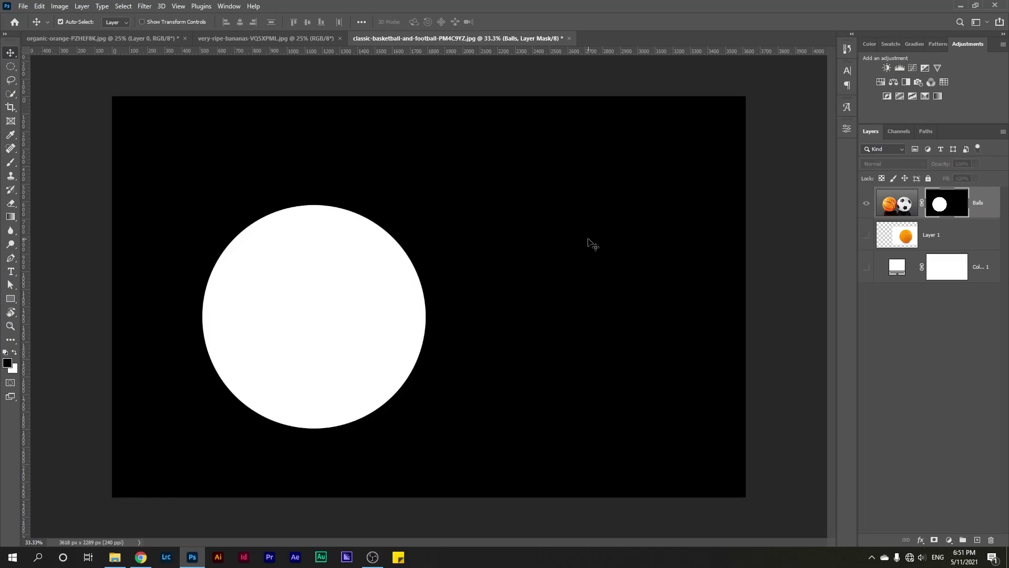
left_click(945, 210, "alt")
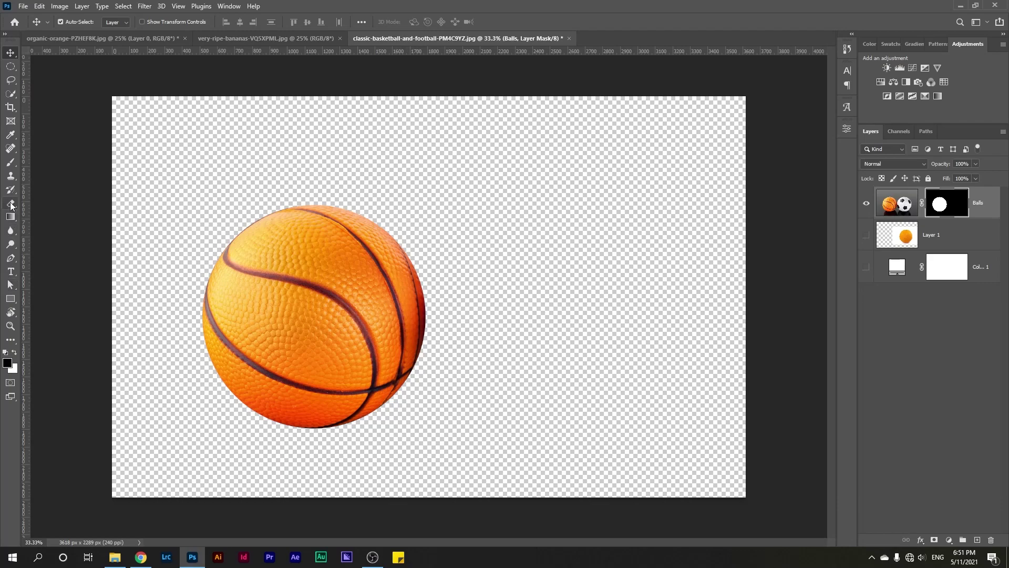
Set up the Brush tool with a hard round tip and target the Balls layer mask.
key("b")
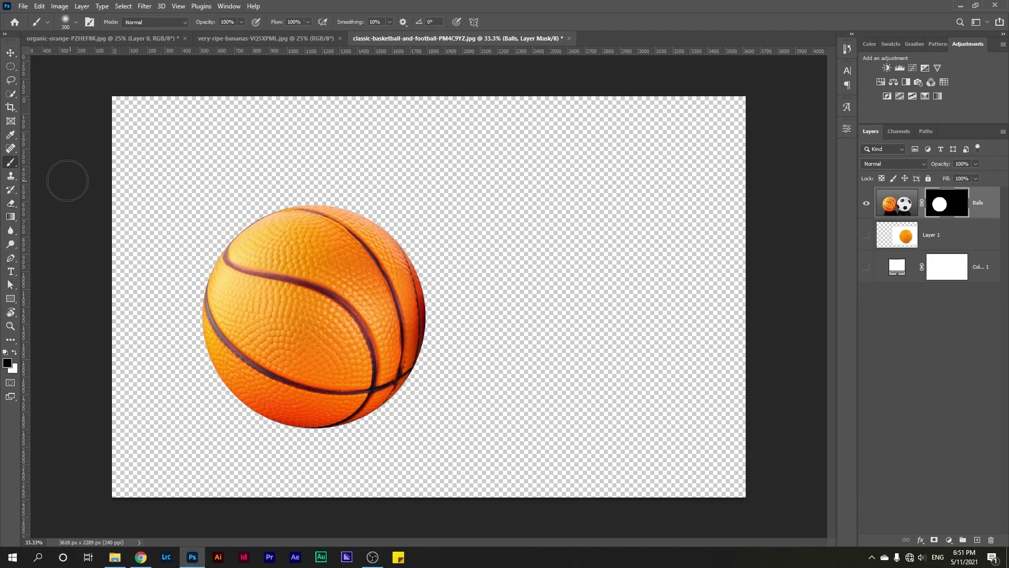
right_click(15, 165)
left_click(69, 165)
right_click(568, 150)
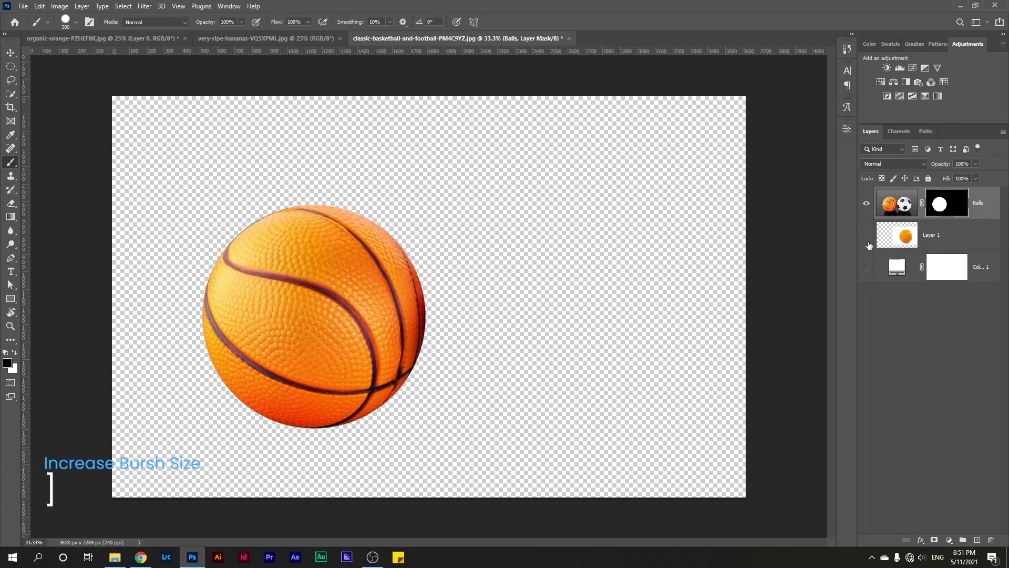
left_click(888, 204)
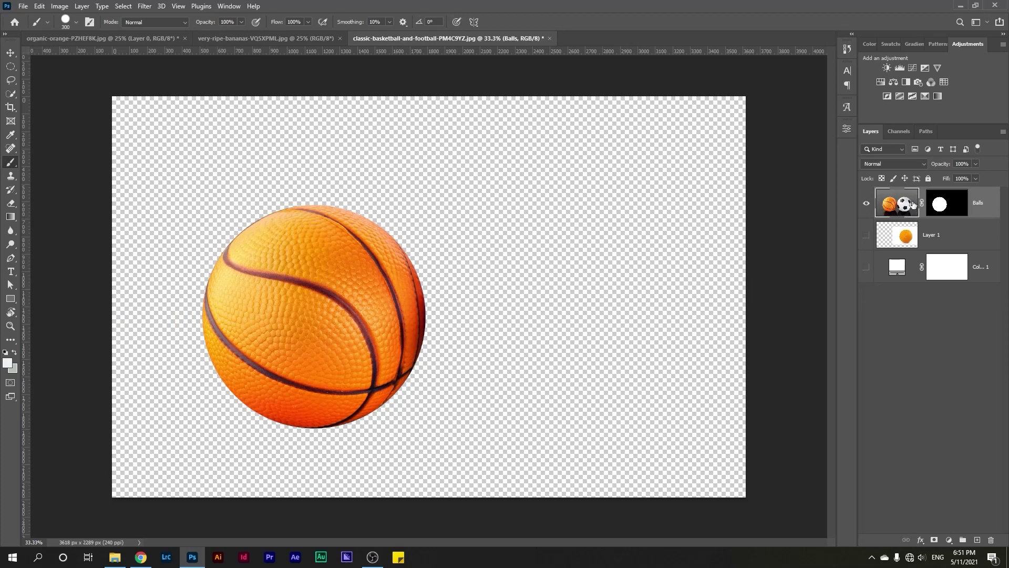
left_click(941, 204)
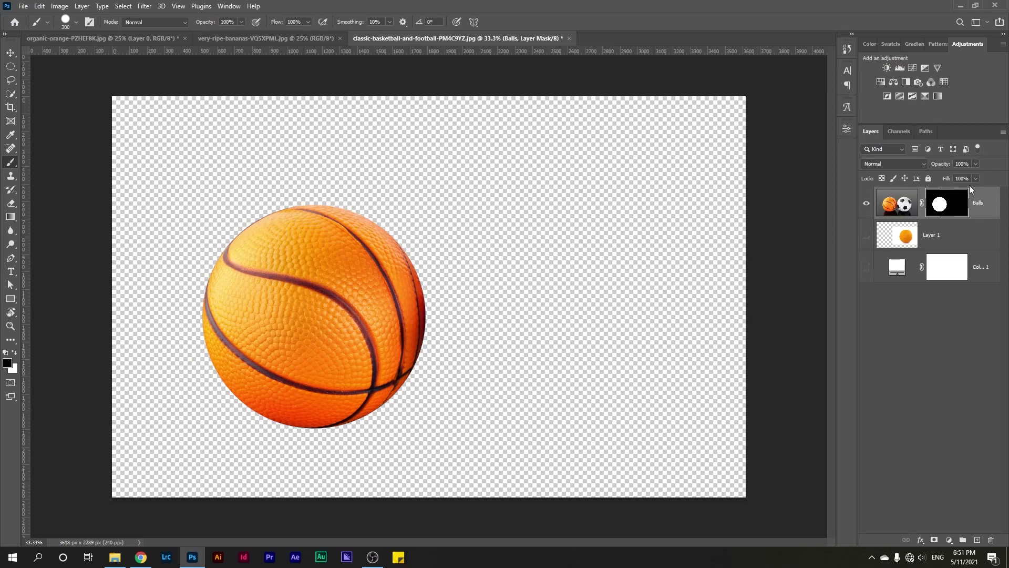
Paint white (ffffff) on the Balls mask over the soccer ball's upper part, and check the mask alone on the canvas.
left_click(8, 363)
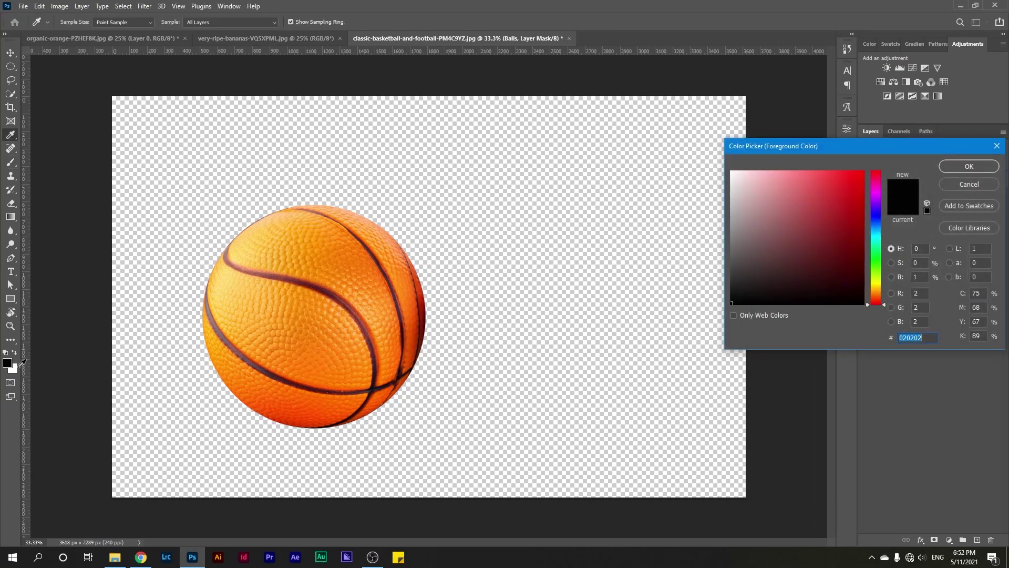
type("ffffff")
left_click(988, 164)
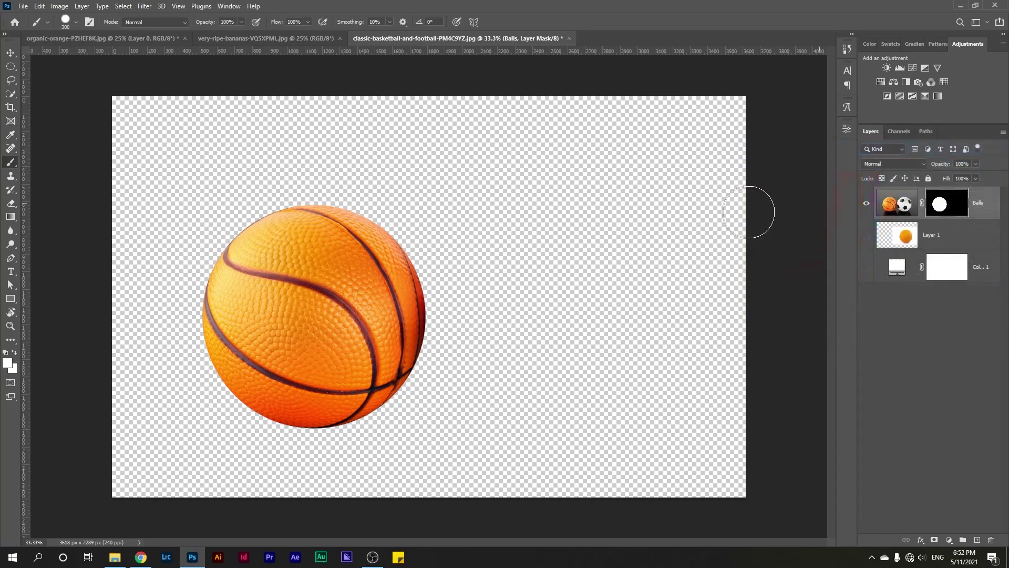
mouse_move(541, 237)
left_mouse_down()
mouse_move(578, 206)
mouse_move(505, 221)
mouse_move(541, 284)
left_mouse_up()
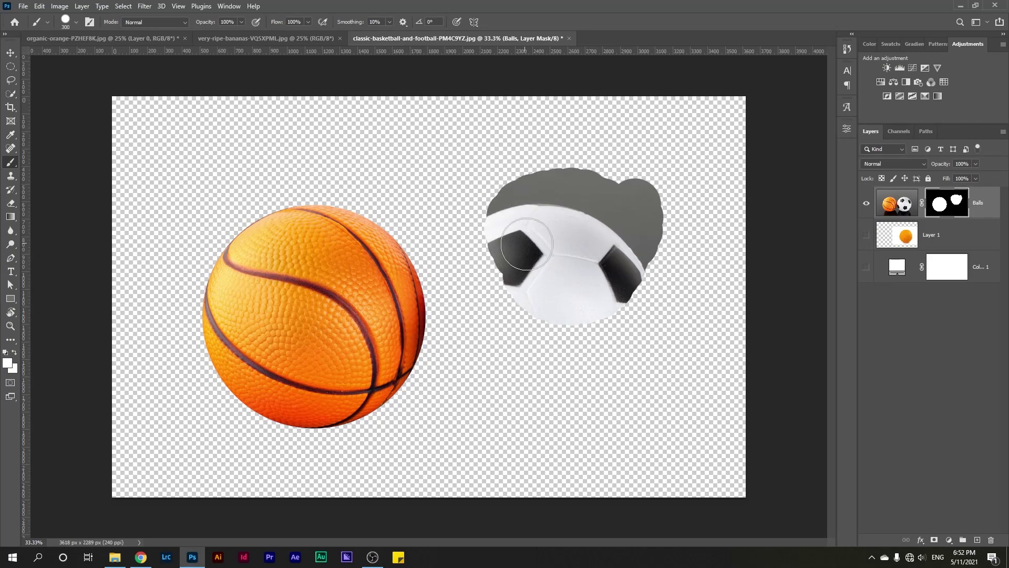
left_click(957, 205, "alt")
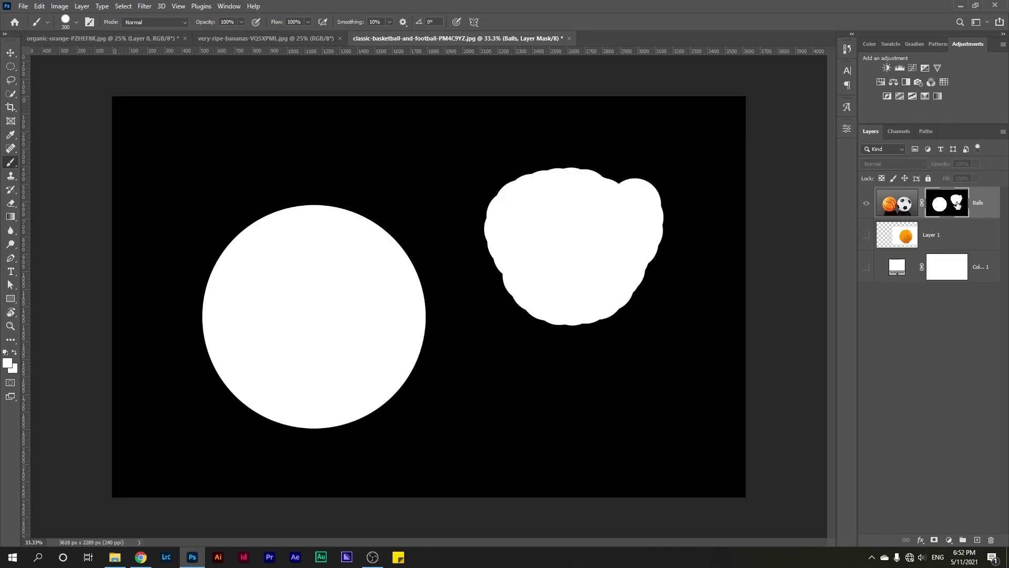
left_click(958, 205, "alt")
Paint more white on the Balls mask to reveal the rest of the soccer ball and its surrounding background, checking the mask alone.
mouse_move(540, 225)
left_mouse_down()
mouse_move(491, 271)
mouse_move(503, 370)
mouse_move(542, 347)
mouse_move(525, 379)
mouse_move(532, 365)
mouse_move(590, 360)
mouse_move(662, 284)
mouse_move(601, 331)
left_mouse_up()
mouse_move(642, 186)
left_mouse_down()
mouse_move(592, 160)
mouse_move(448, 126)
mouse_move(358, 124)
mouse_move(265, 132)
mouse_move(169, 159)
mouse_move(119, 205)
mouse_move(127, 223)
mouse_move(247, 163)
mouse_move(525, 210)
left_mouse_up()
key("alt+backslash")
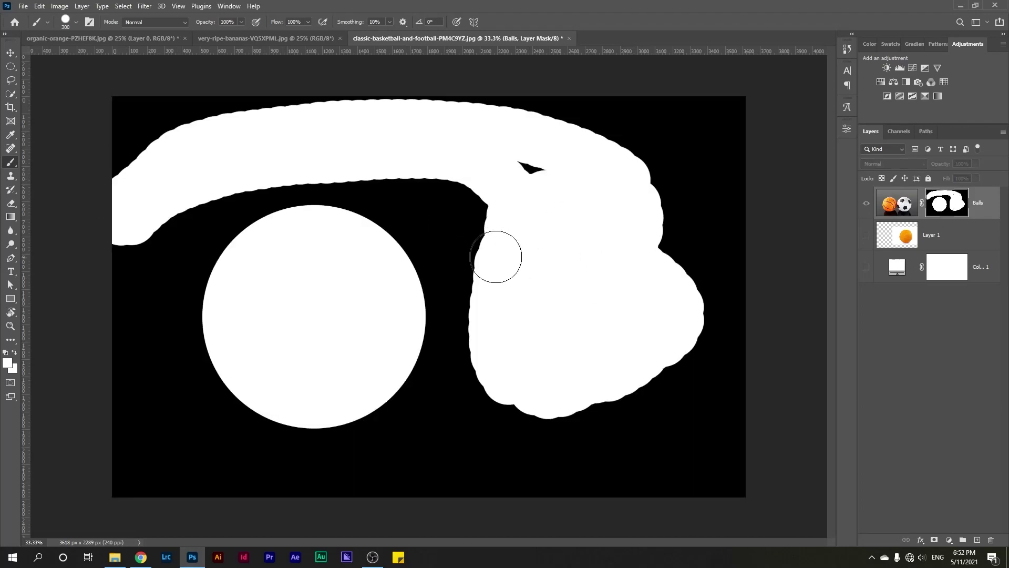
left_click(945, 211, "alt")
mouse_move(559, 203)
left_mouse_down()
mouse_move(752, 105)
mouse_move(606, 150)
mouse_move(767, 140)
mouse_move(715, 188)
mouse_move(580, 264)
mouse_move(681, 258)
left_mouse_up()
mouse_move(537, 225)
left_mouse_down()
mouse_move(460, 277)
mouse_move(489, 414)
mouse_move(553, 331)
mouse_move(633, 353)
mouse_move(679, 432)
mouse_move(607, 402)
mouse_move(639, 369)
mouse_move(657, 371)
mouse_move(645, 324)
mouse_move(699, 240)
mouse_move(681, 265)
mouse_move(708, 394)
mouse_move(678, 411)
left_mouse_up()
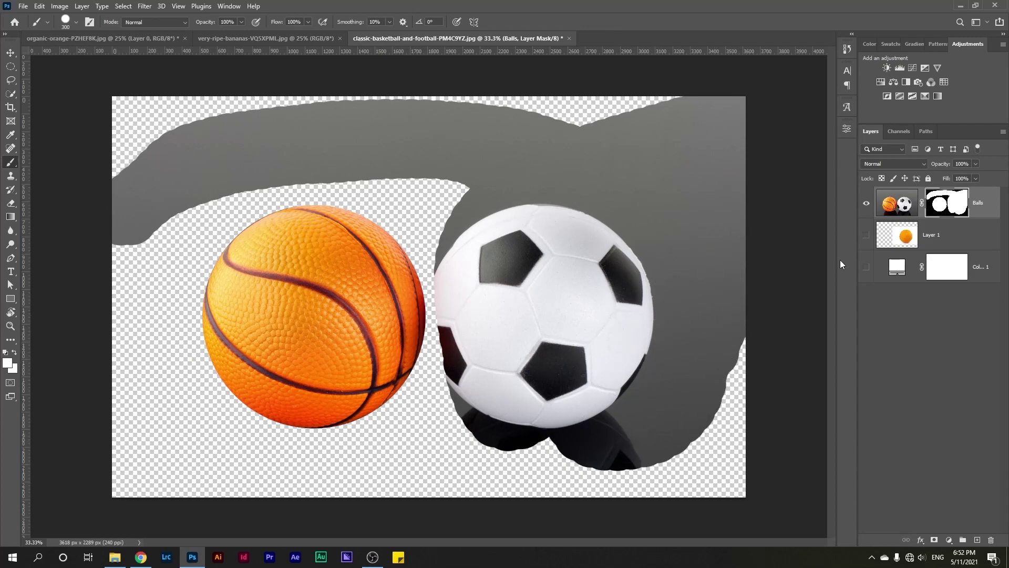
Switch the foreground color to black and paint the soccer ball and all revealed background out of the Balls mask.
left_click(6, 362)
left_click(732, 304)
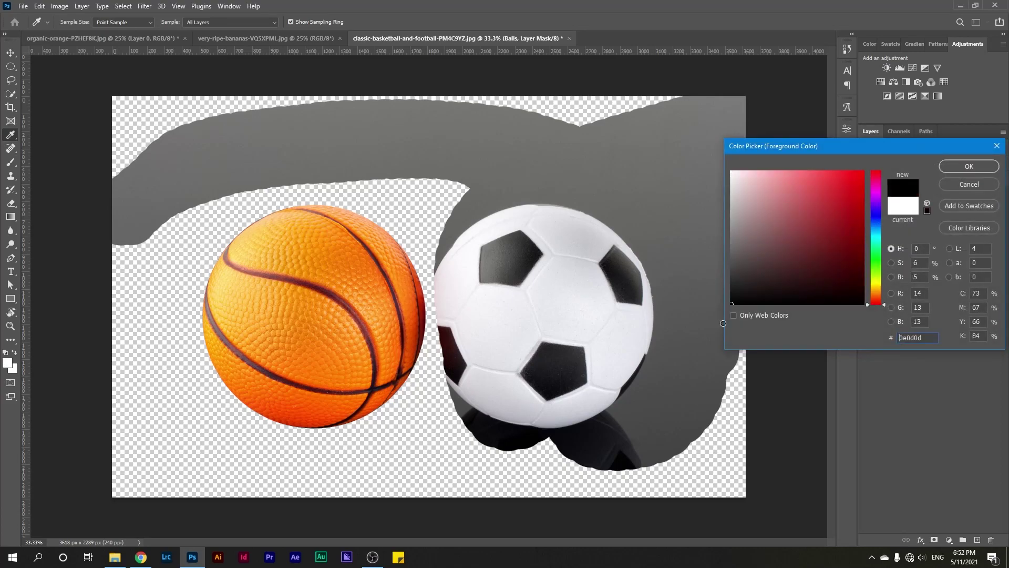
left_click(953, 167)
mouse_move(480, 185)
left_mouse_down()
mouse_move(456, 300)
mouse_move(457, 368)
mouse_move(526, 425)
mouse_move(603, 334)
mouse_move(500, 349)
mouse_move(531, 208)
mouse_move(576, 213)
mouse_move(638, 315)
mouse_move(598, 275)
mouse_move(547, 367)
mouse_move(542, 424)
mouse_move(658, 469)
mouse_move(629, 401)
mouse_move(633, 416)
mouse_move(662, 410)
mouse_move(444, 165)
mouse_move(266, 173)
mouse_move(112, 251)
mouse_move(168, 148)
mouse_move(541, 101)
mouse_move(504, 123)
left_mouse_up()
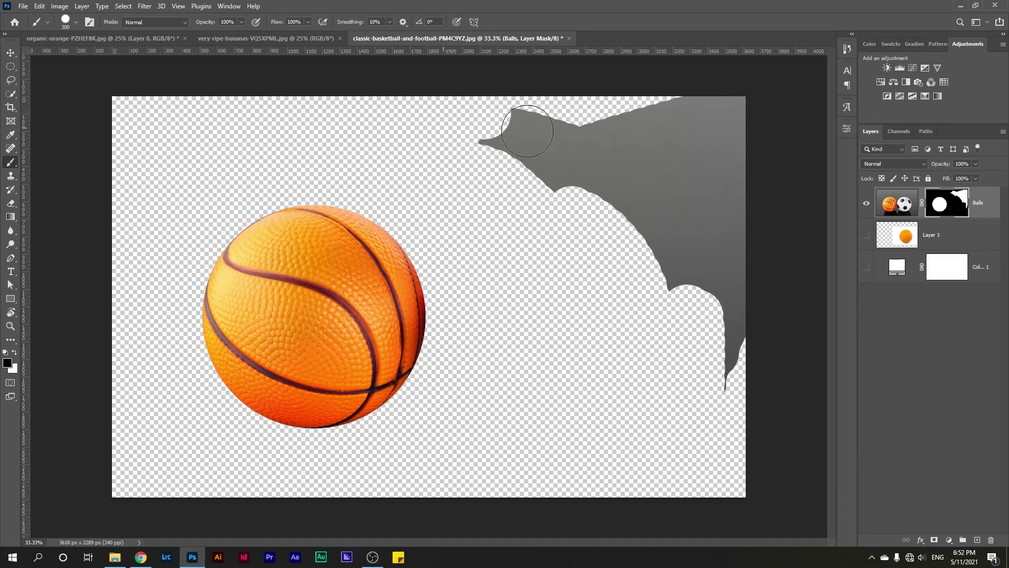
left_click_drag(489, 119, 637, 147)
mouse_move(519, 165)
left_mouse_down()
mouse_move(676, 233)
mouse_move(685, 253)
mouse_move(623, 217)
mouse_move(711, 345)
mouse_move(722, 417)
mouse_move(693, 187)
mouse_move(639, 137)
mouse_move(688, 103)
mouse_move(759, 127)
mouse_move(645, 180)
mouse_move(670, 219)
mouse_move(780, 285)
mouse_move(735, 199)
mouse_move(749, 303)
left_mouse_up()
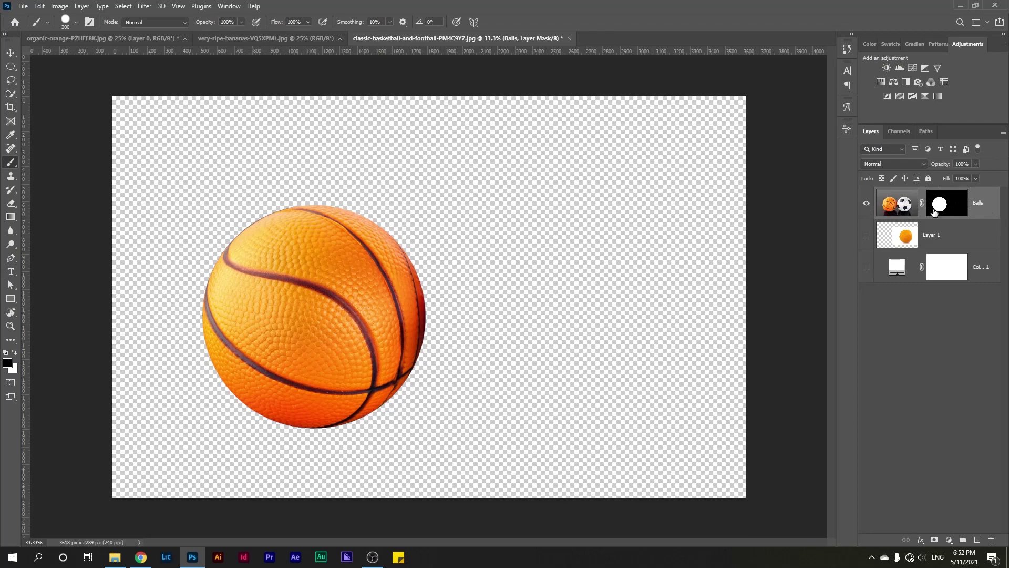
Hide the Balls layer, and show and select the orange layer.
left_click(897, 203)
left_click(866, 203)
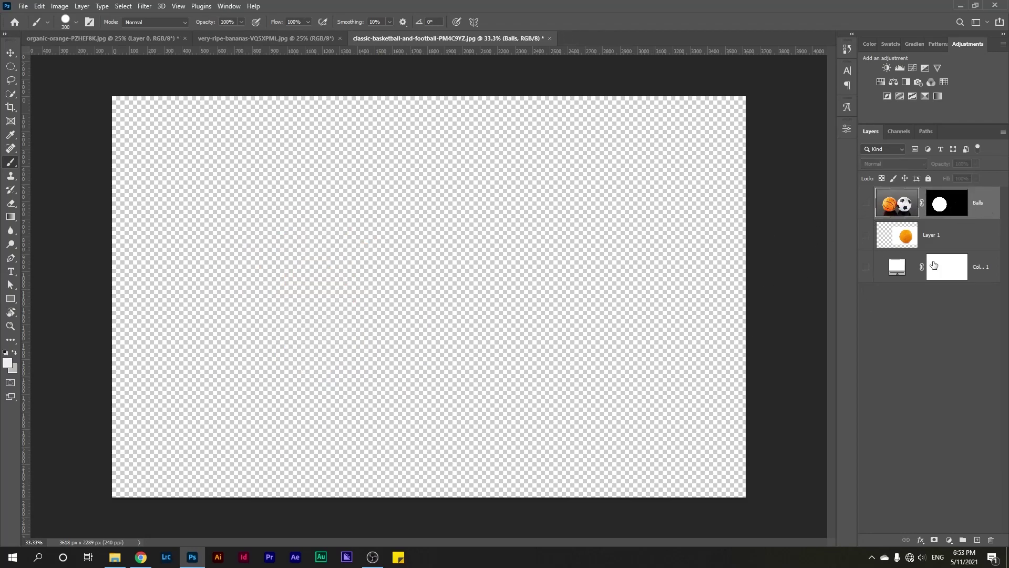
left_click(867, 236)
left_click(900, 243)
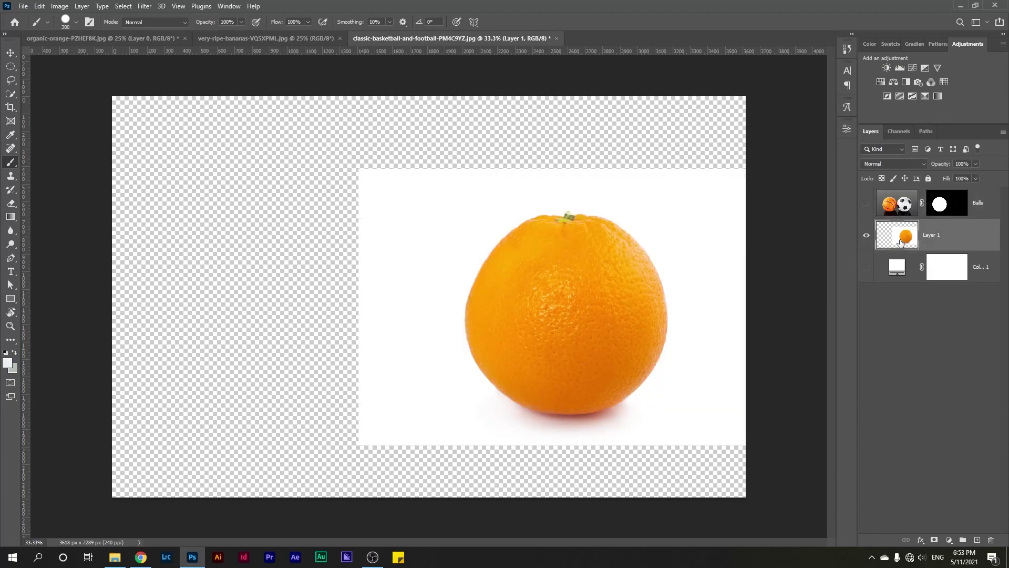
Move the orange to the middle of the canvas and show the white color fill beneath it.
key("v")
left_click_drag(604, 314, 480, 315)
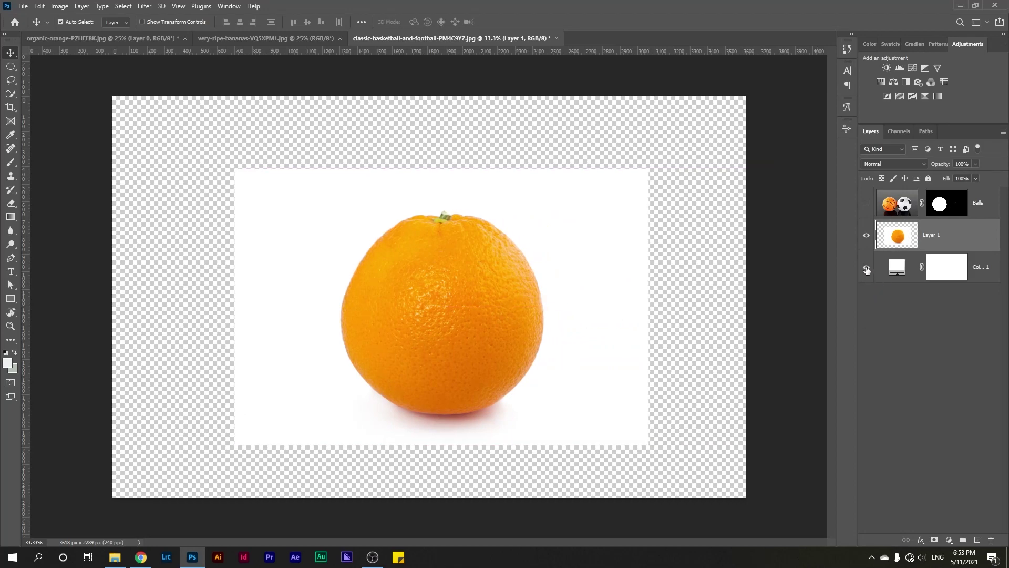
left_click(867, 270)
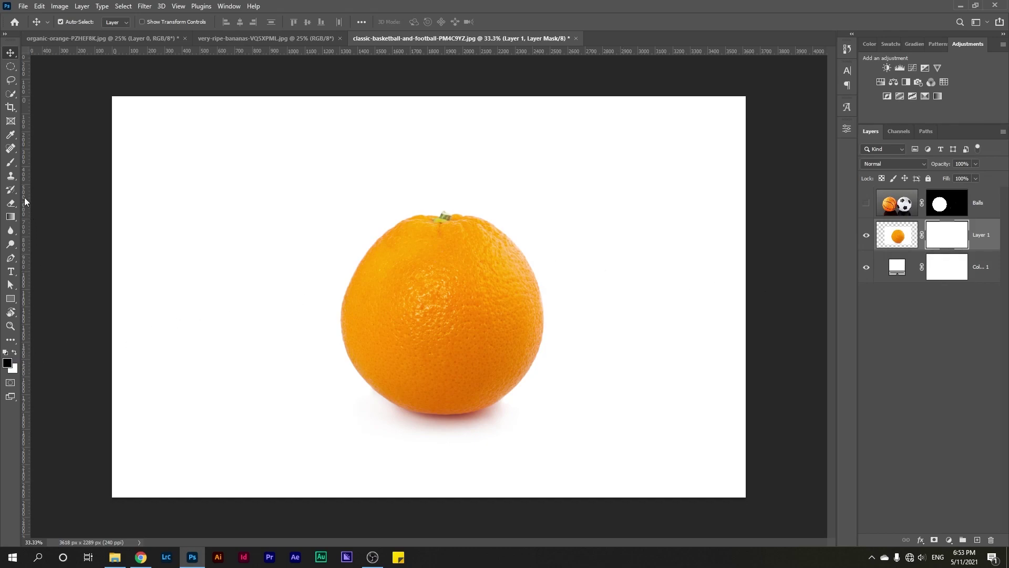
Paint over the whole orange in black on its layer mask with the Brush tool to hide it.
left_click(11, 162)
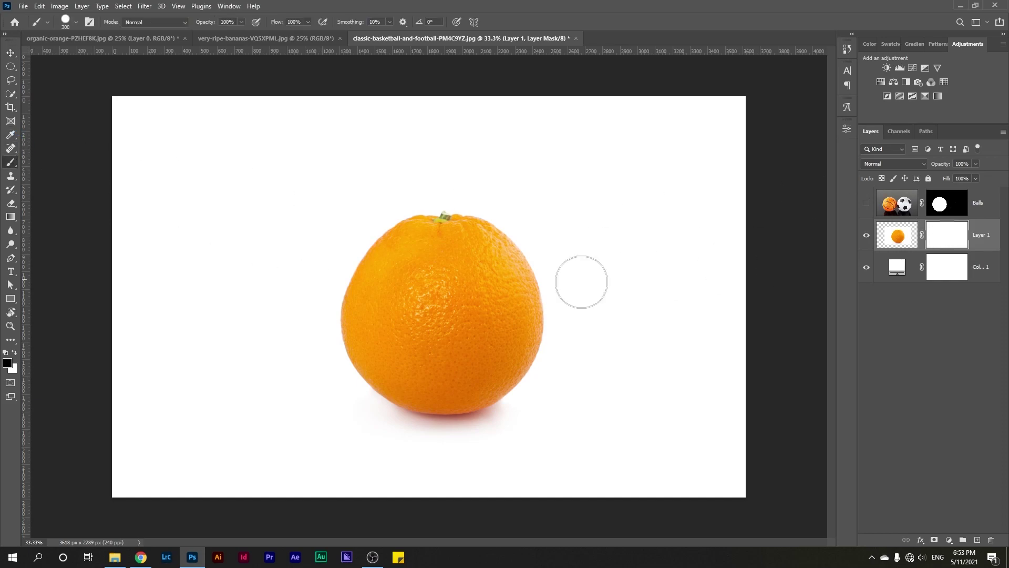
mouse_move(500, 234)
left_mouse_down()
mouse_move(500, 270)
mouse_move(566, 250)
mouse_move(394, 396)
mouse_move(549, 349)
mouse_move(475, 394)
mouse_move(468, 271)
mouse_move(480, 191)
mouse_move(416, 227)
left_mouse_up()
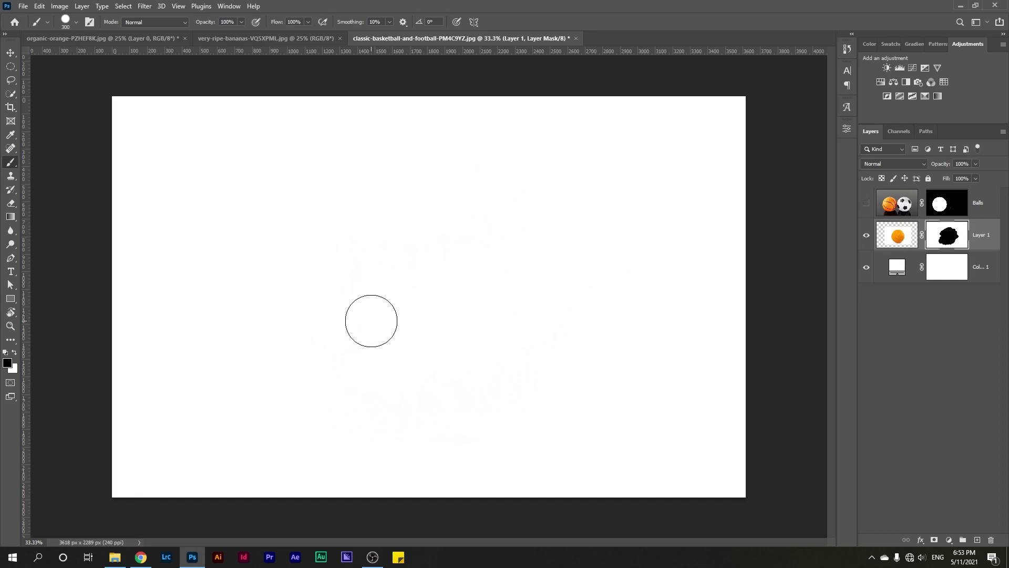
Set the foreground color to white (ffffff) and paint the orange fully back on its mask, hiding the color fill beneath to catch missed areas.
key("x")
left_click(8, 362)
left_click(695, 149)
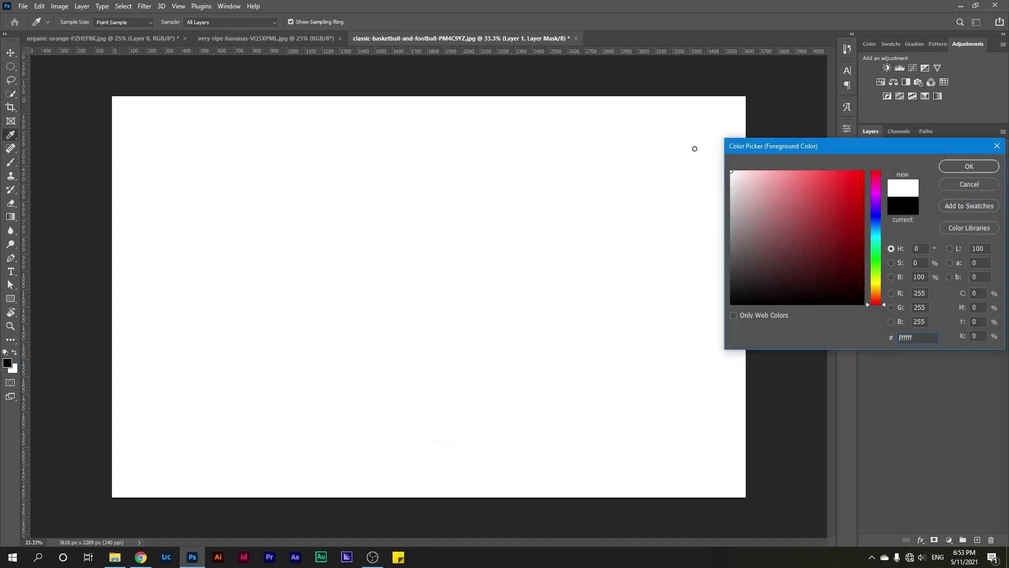
left_click(969, 166)
key("b")
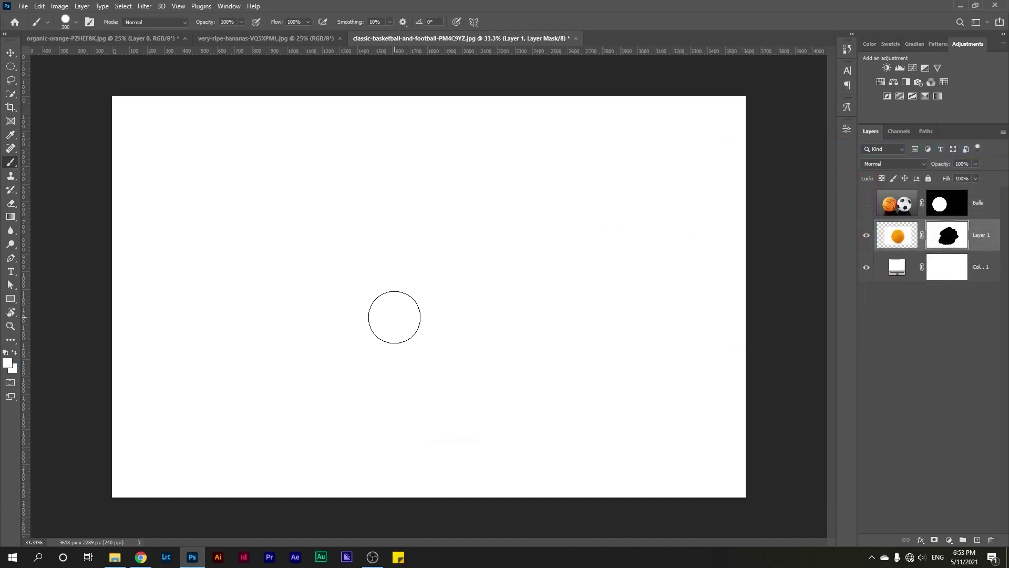
mouse_move(433, 270)
left_mouse_down()
mouse_move(408, 284)
mouse_move(376, 354)
mouse_move(523, 260)
left_mouse_up()
left_click(910, 234)
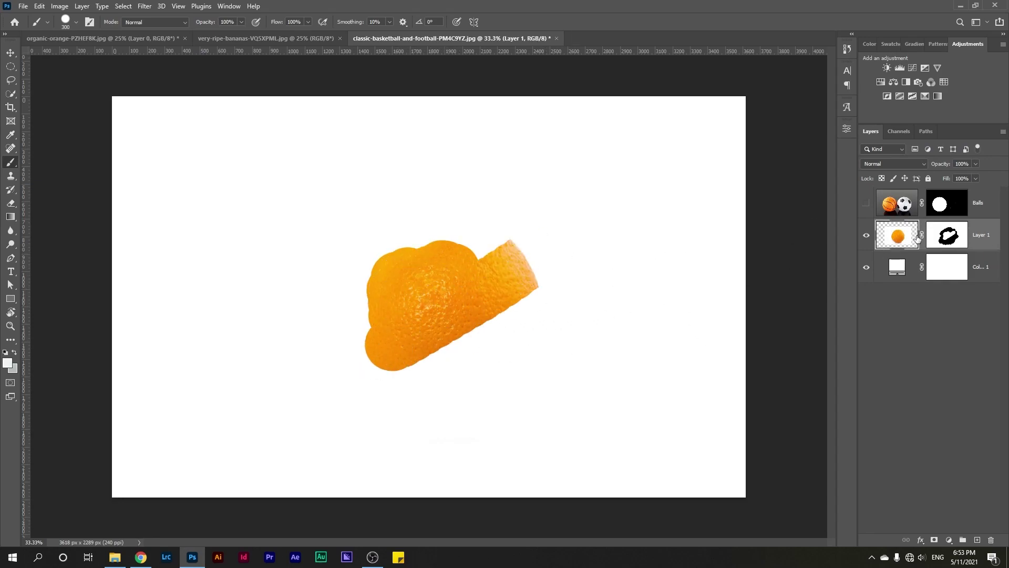
left_click(946, 234)
mouse_move(528, 295)
left_mouse_down()
mouse_move(384, 360)
mouse_move(482, 335)
mouse_move(551, 375)
mouse_move(439, 421)
mouse_move(346, 361)
mouse_move(334, 336)
mouse_move(348, 288)
mouse_move(313, 263)
left_mouse_up()
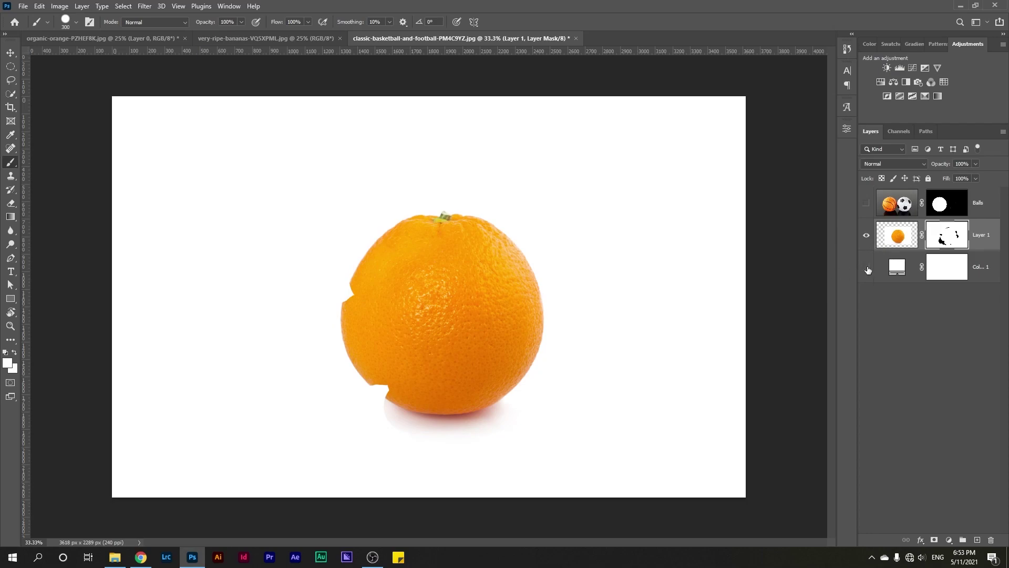
left_click(866, 267)
mouse_move(400, 284)
left_mouse_down()
mouse_move(362, 303)
mouse_move(378, 353)
mouse_move(400, 364)
mouse_move(375, 385)
mouse_move(443, 415)
mouse_move(565, 362)
mouse_move(589, 305)
mouse_move(520, 224)
mouse_move(412, 192)
left_mouse_up()
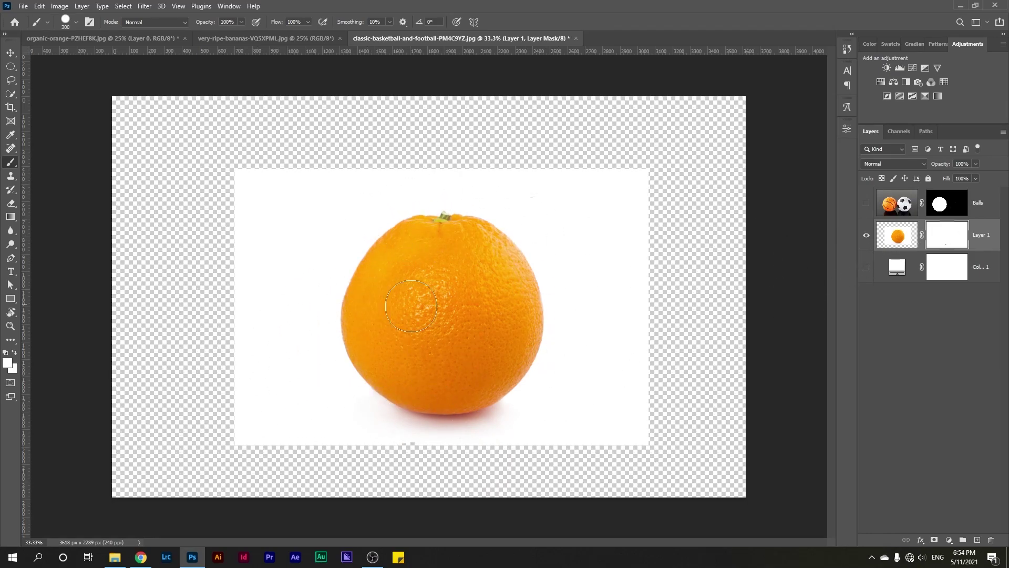
Paint a black hole in the middle of the orange on its mask, and restore it with white.
key("d")
key("x")
mouse_move(498, 294)
left_mouse_down()
mouse_move(406, 306)
mouse_move(428, 309)
left_mouse_up()
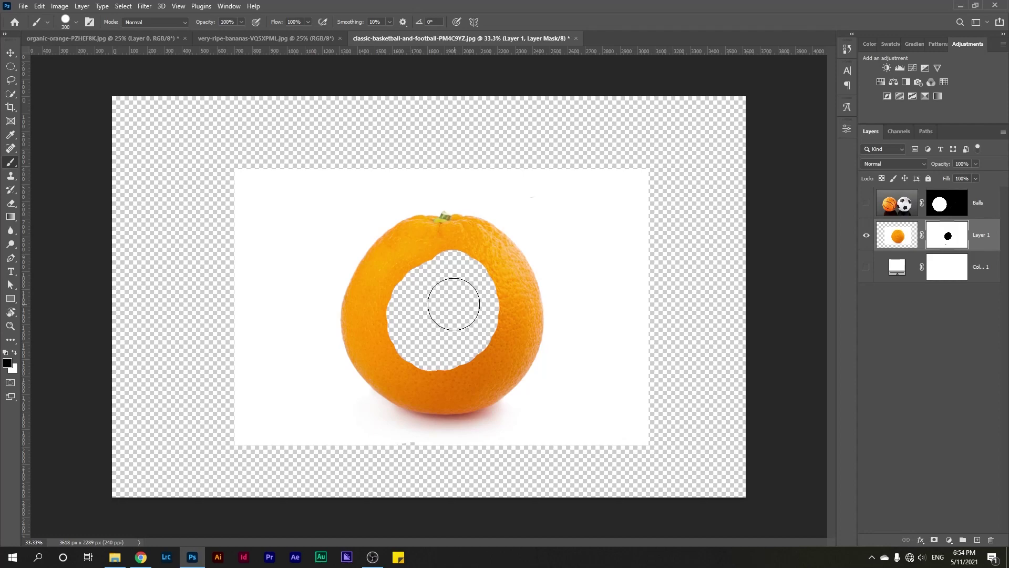
key("x")
mouse_move(455, 268)
left_mouse_down()
mouse_move(394, 300)
mouse_move(438, 315)
mouse_move(383, 322)
left_mouse_up()
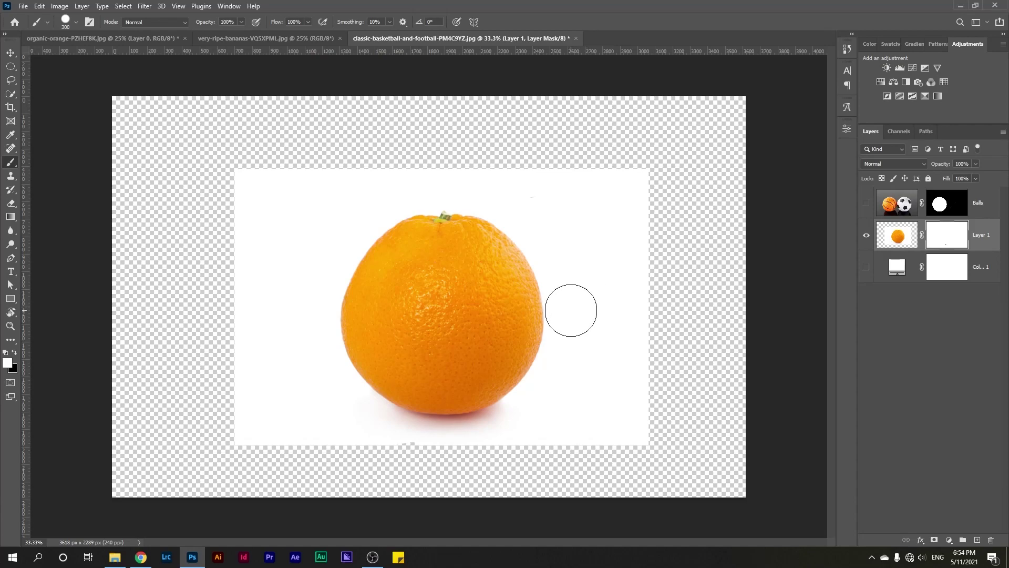
In the very-ripe-bananas document, try an elliptical selection around the bananas and unlock the Background layer.
left_click(244, 38)
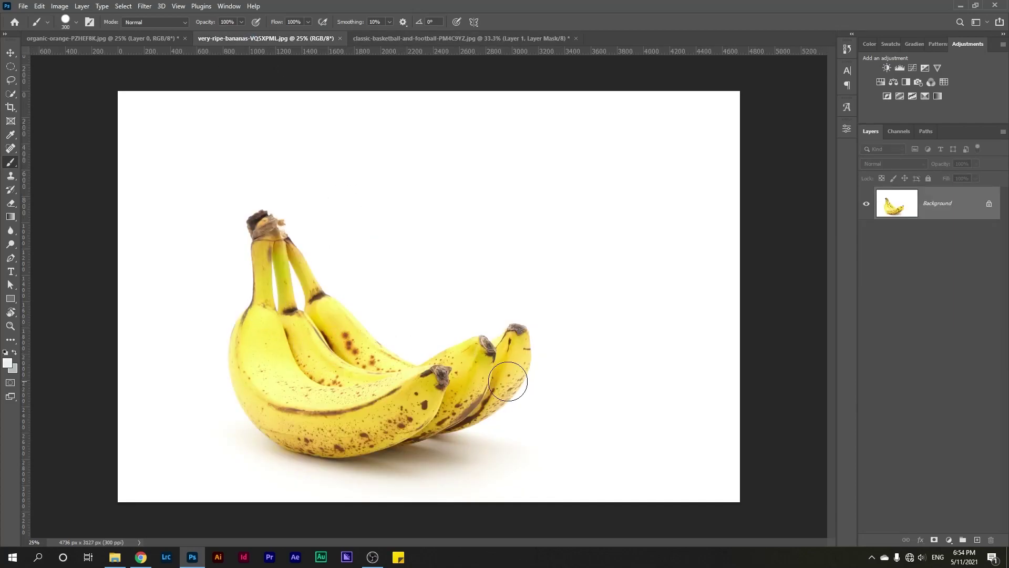
left_click(11, 66)
left_click(55, 77)
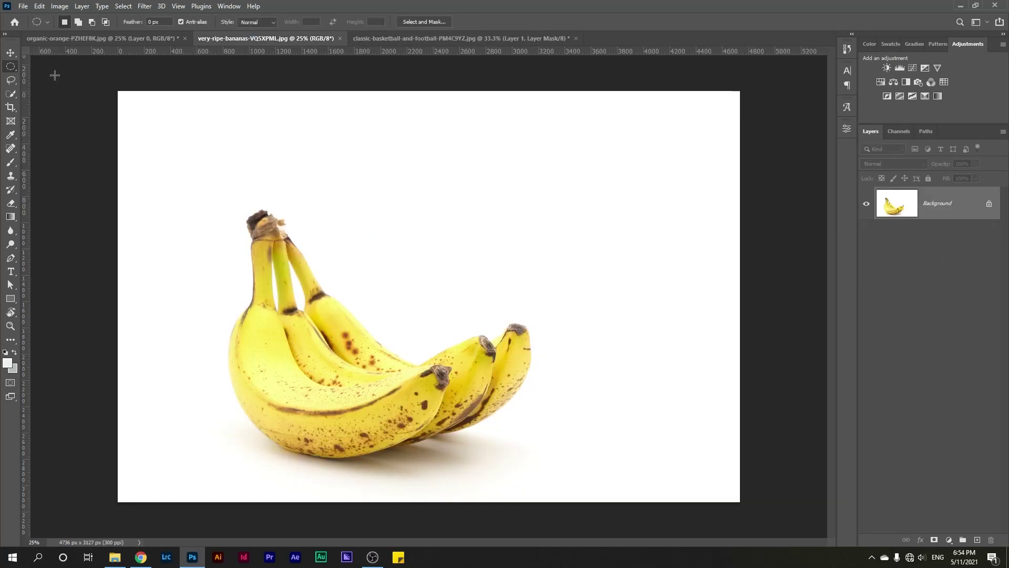
left_click_drag(198, 192, 471, 459)
left_click(989, 203)
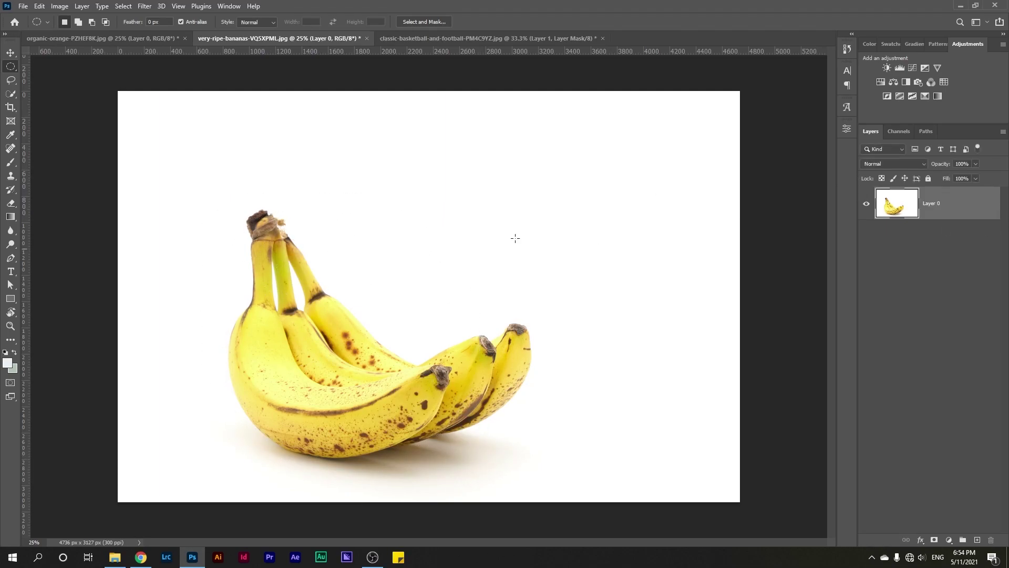
Select the bananas with the Quick Selection tool and turn the selection into a layer mask.
left_click(11, 95)
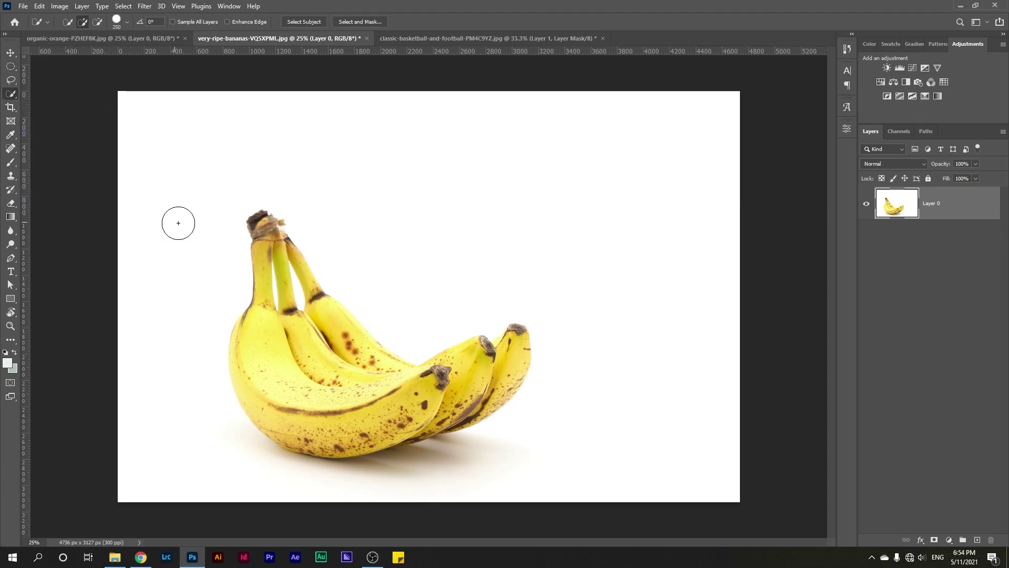
mouse_move(282, 339)
left_mouse_down()
mouse_move(272, 368)
mouse_move(299, 412)
mouse_move(393, 416)
mouse_move(361, 396)
mouse_move(315, 336)
mouse_move(266, 234)
mouse_move(308, 281)
mouse_move(299, 262)
mouse_move(273, 249)
mouse_move(269, 259)
mouse_move(456, 404)
mouse_move(462, 375)
mouse_move(501, 358)
mouse_move(511, 378)
mouse_move(492, 401)
mouse_move(394, 431)
mouse_move(405, 426)
mouse_move(242, 410)
mouse_move(257, 352)
mouse_move(360, 381)
mouse_move(265, 318)
mouse_move(538, 435)
mouse_move(279, 391)
mouse_move(295, 349)
mouse_move(285, 342)
left_mouse_up()
left_click(934, 540)
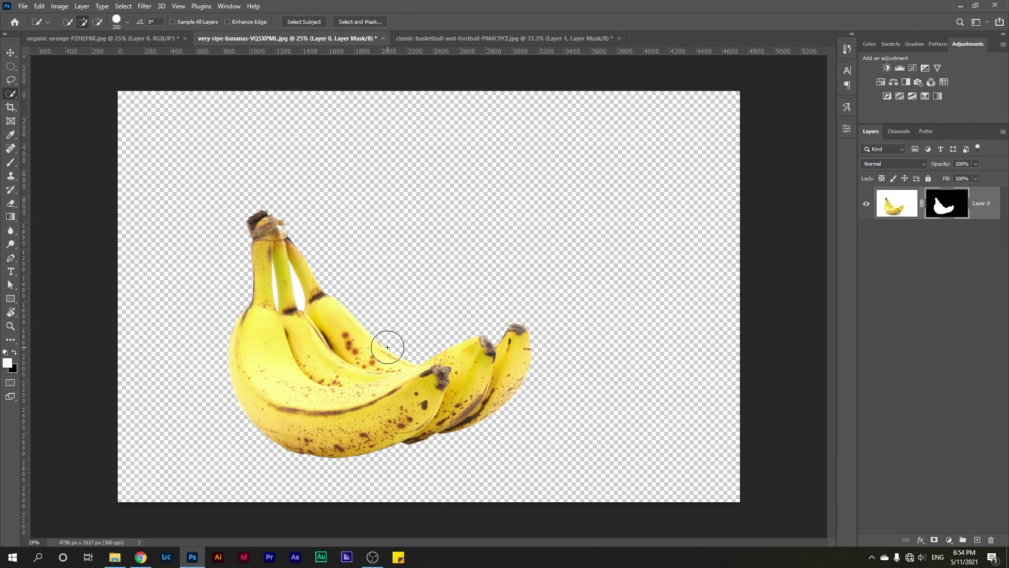
Add a solid color fill layer in ecf0f3 and place it beneath the bananas layer.
left_click(949, 540)
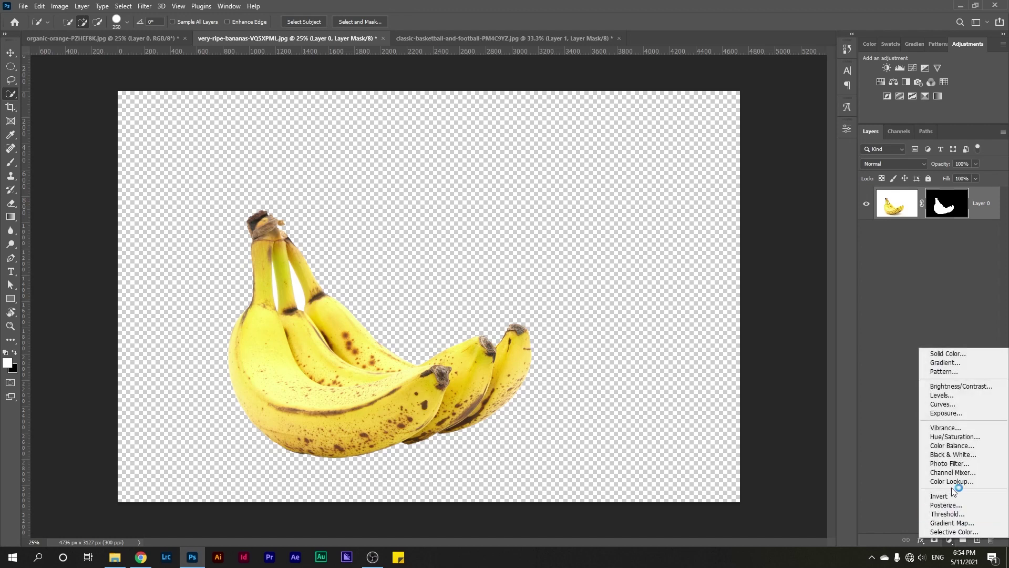
left_click(944, 353)
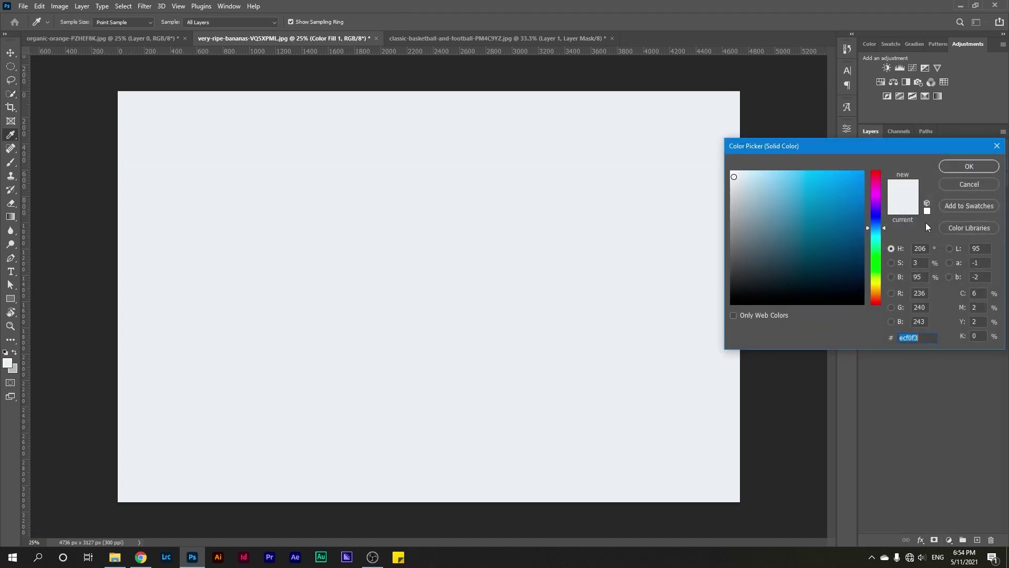
left_click(969, 166)
left_click_drag(915, 204, 918, 241)
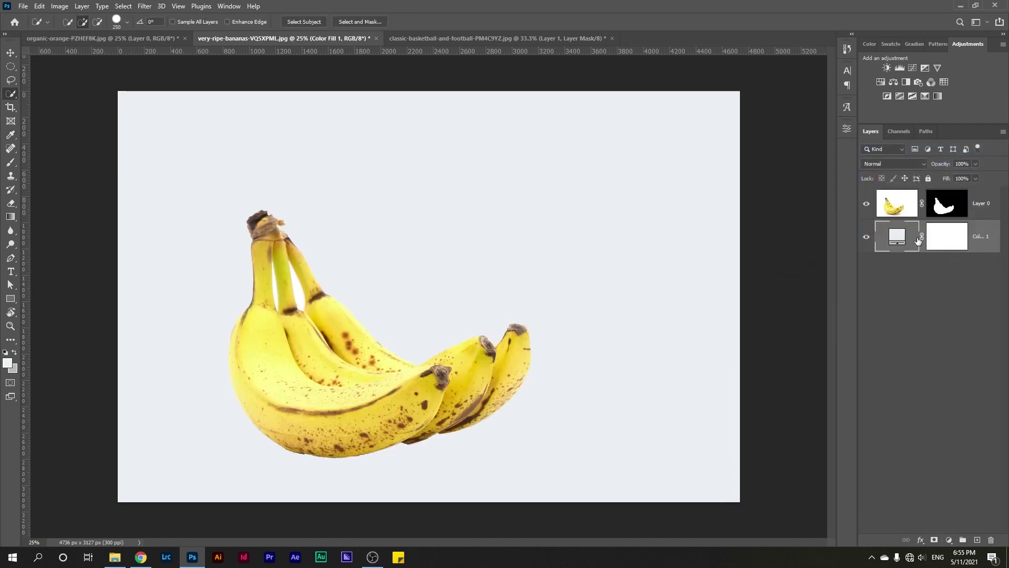
Change the fill layer to yellow f2dd50 sampled from the bananas, and toggle its visibility to compare.
double_click(900, 237)
left_click(327, 313)
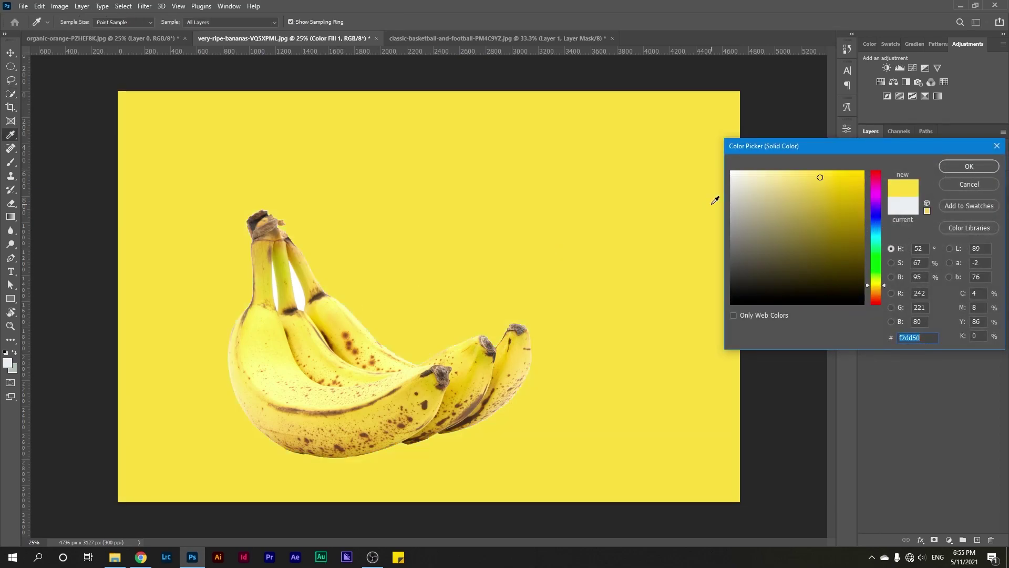
left_click(954, 165)
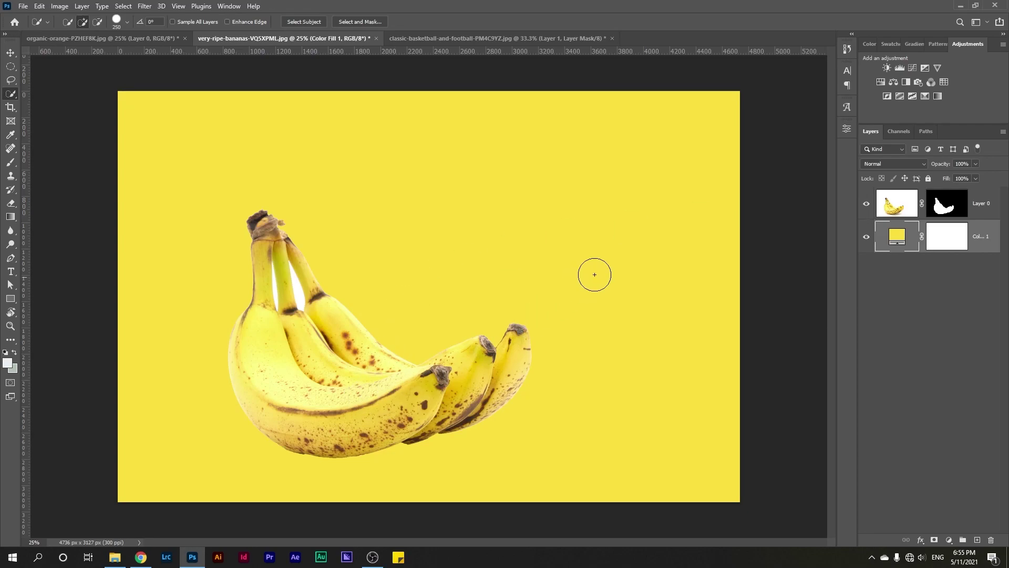
left_click(867, 238)
left_click(867, 237)
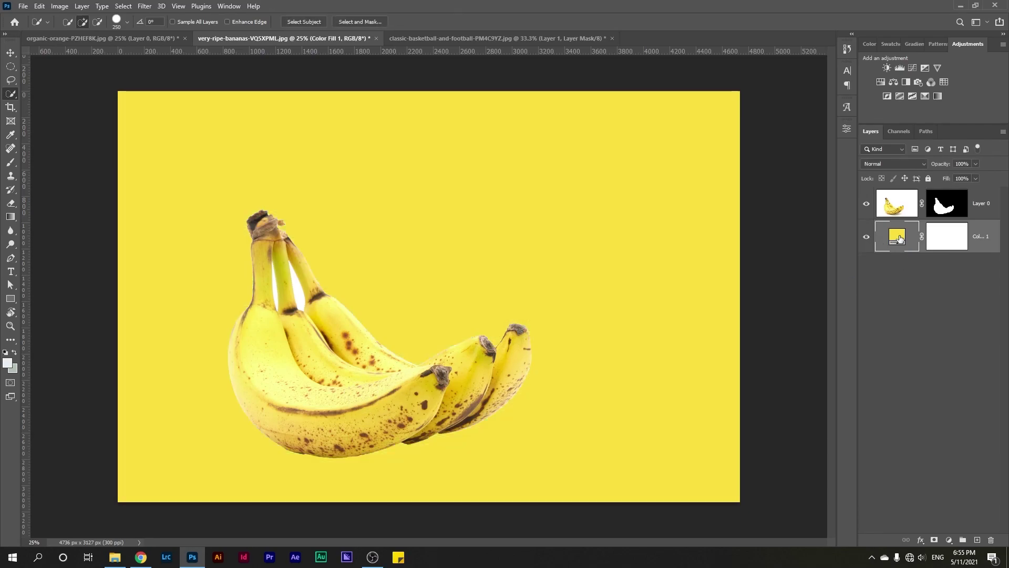
Try green and blue for the color fill beneath the bananas, and set it to black.
double_click(897, 236)
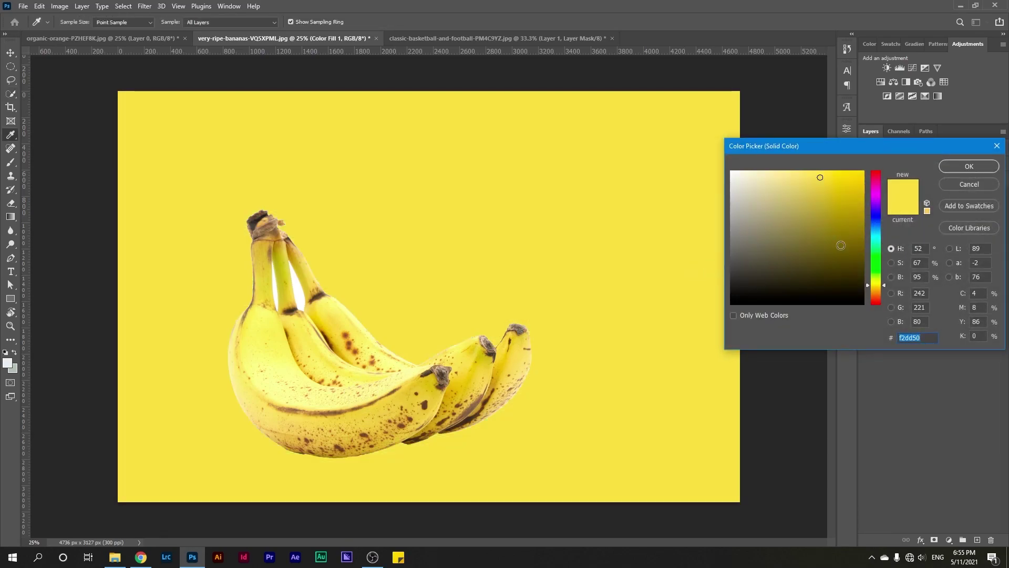
left_click(876, 262)
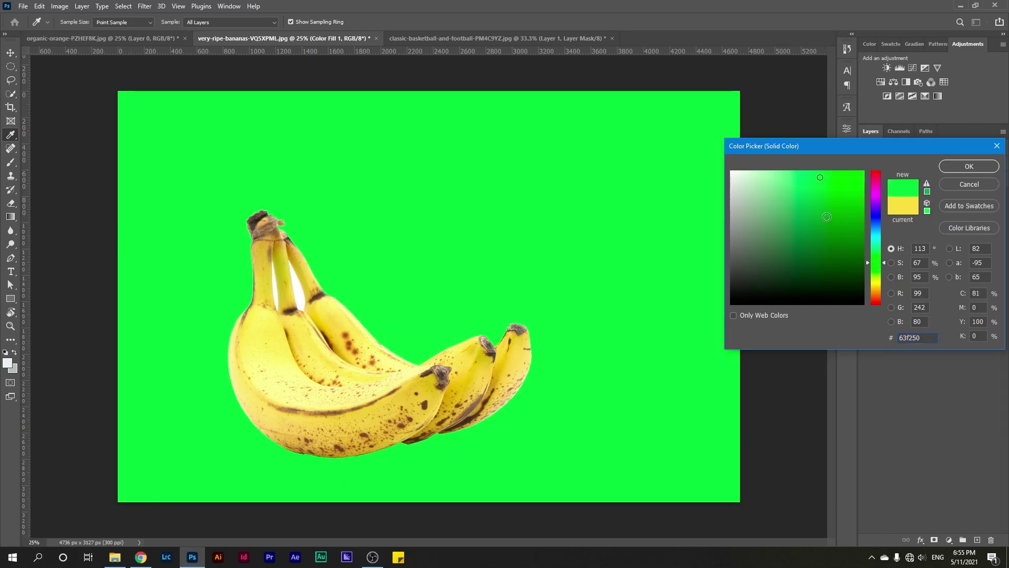
left_click(823, 216)
left_click(876, 224)
left_click(757, 184)
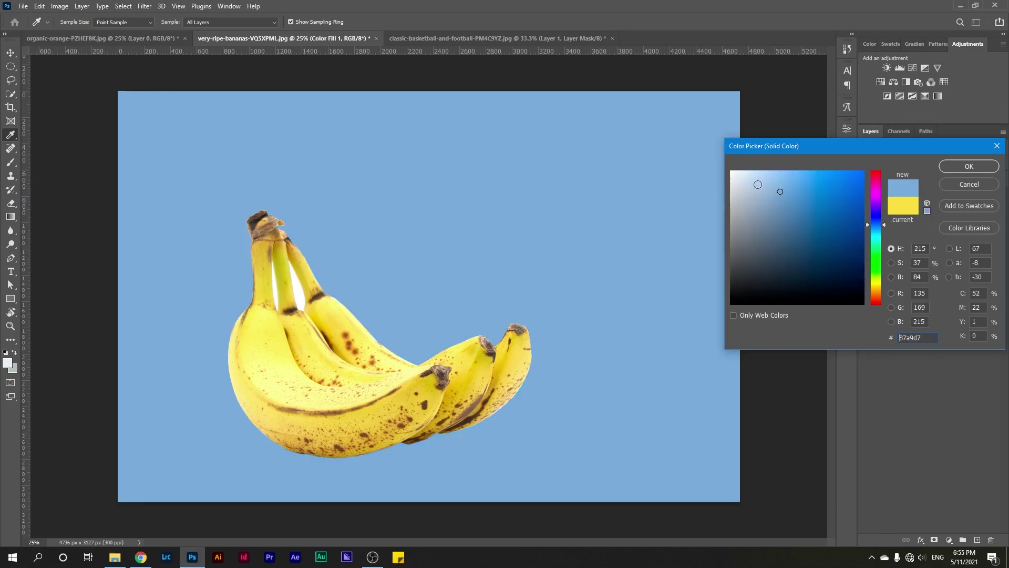
mouse_move(775, 289)
left_mouse_down()
mouse_move(750, 295)
mouse_move(709, 337)
left_mouse_up()
left_click(953, 167)
Target the bananas' layer mask and brush white strokes above the bananas to reveal the original background there.
left_click(897, 203)
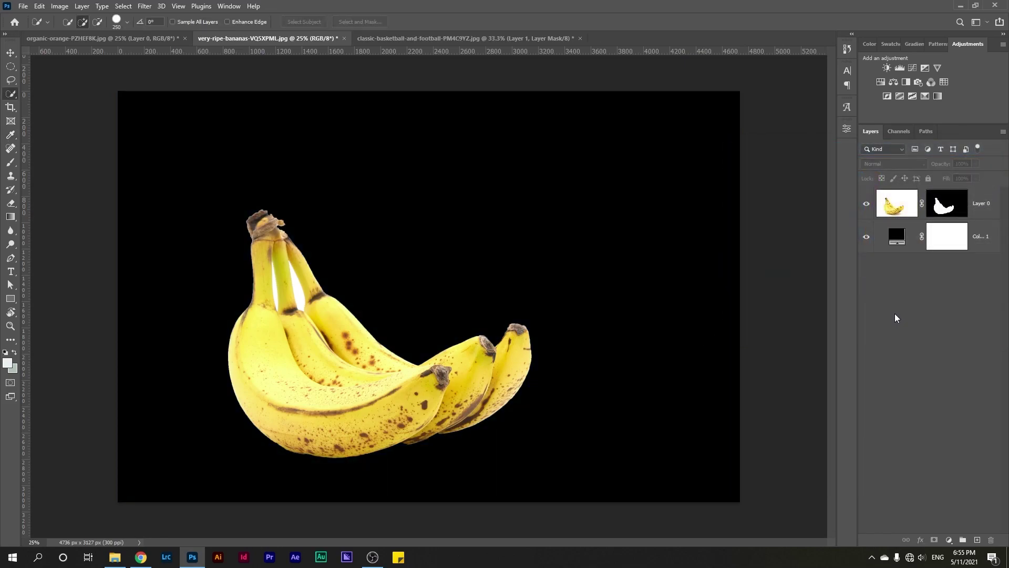
key("w")
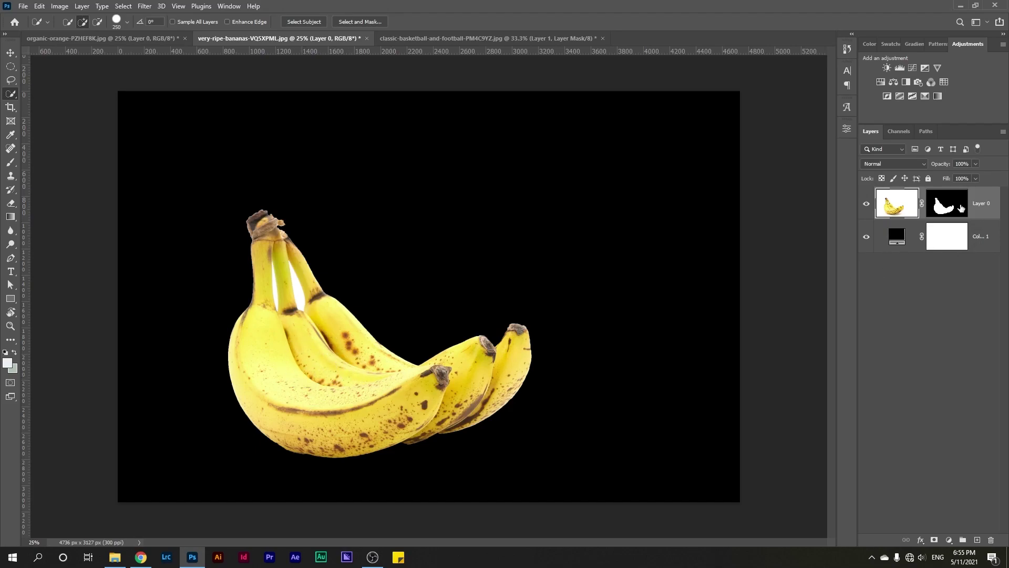
left_click(957, 208)
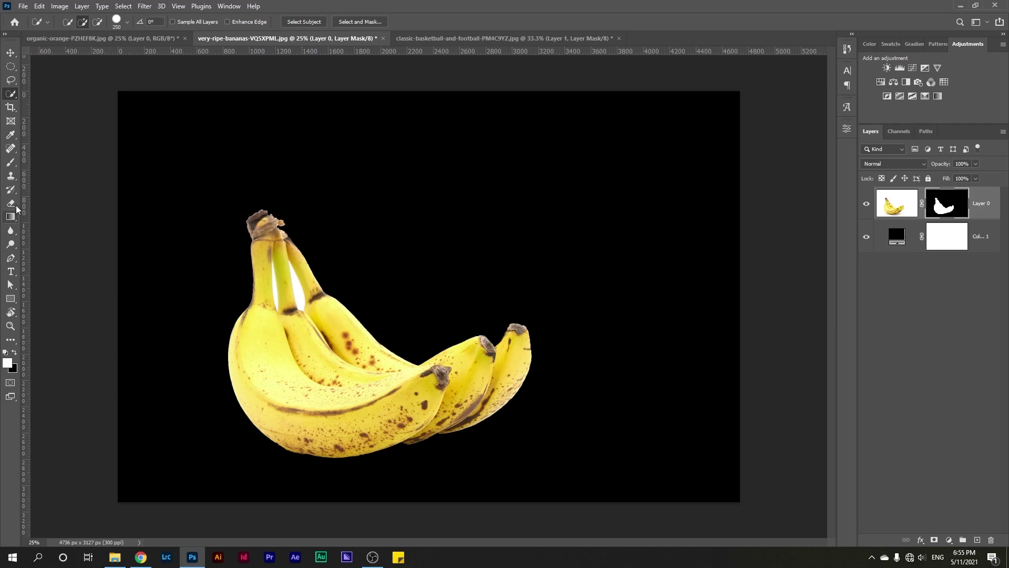
left_click(14, 164)
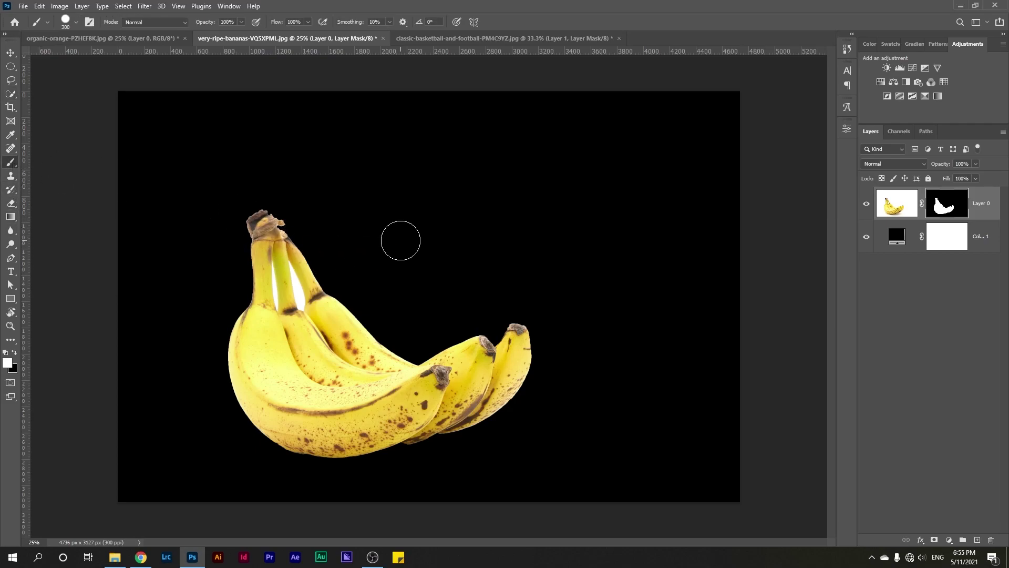
left_click_drag(401, 241, 441, 252)
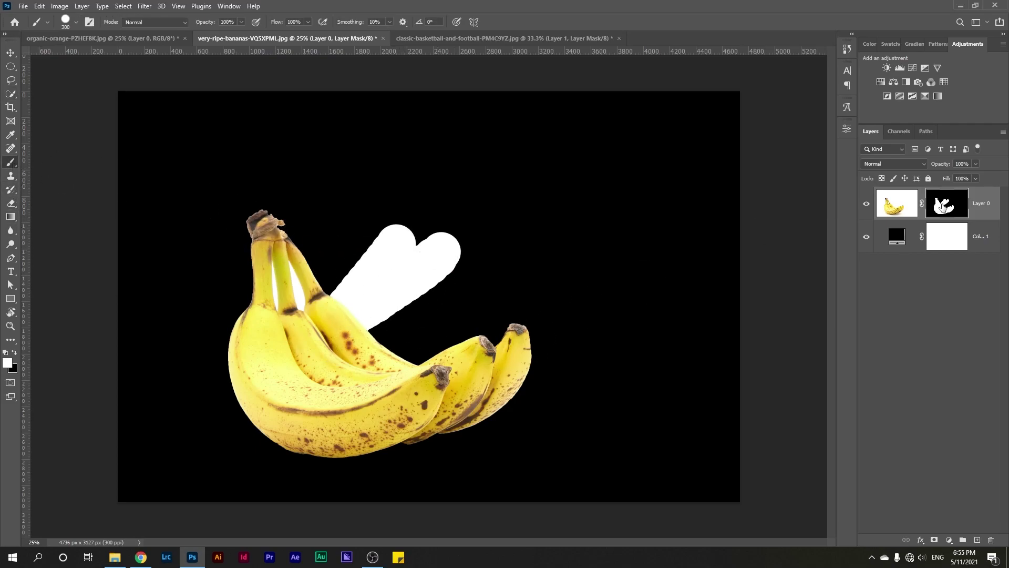
View the bananas' layer mask on its own and return to the normal image view.
left_click(943, 206, "alt")
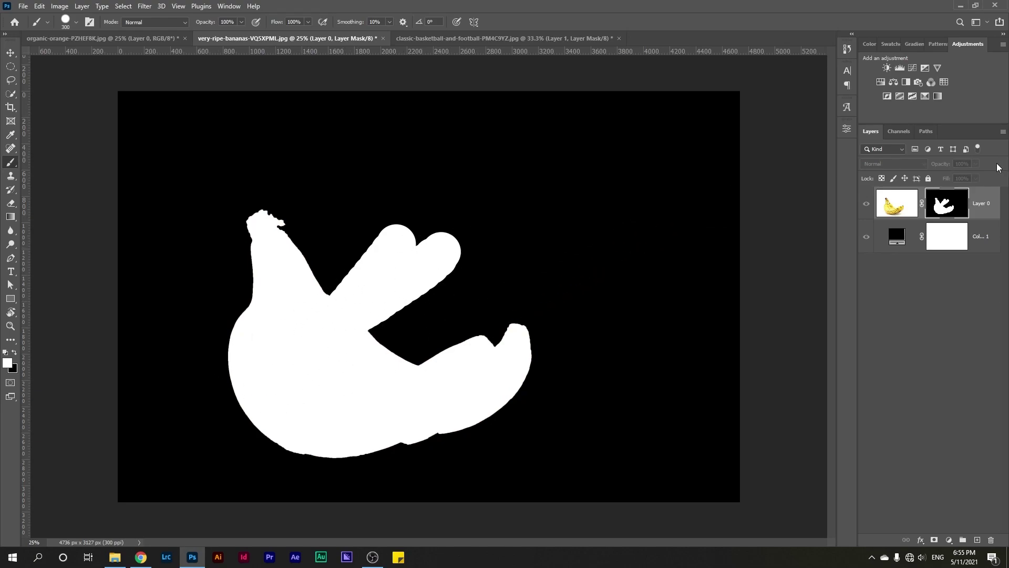
left_click(948, 208, "alt")
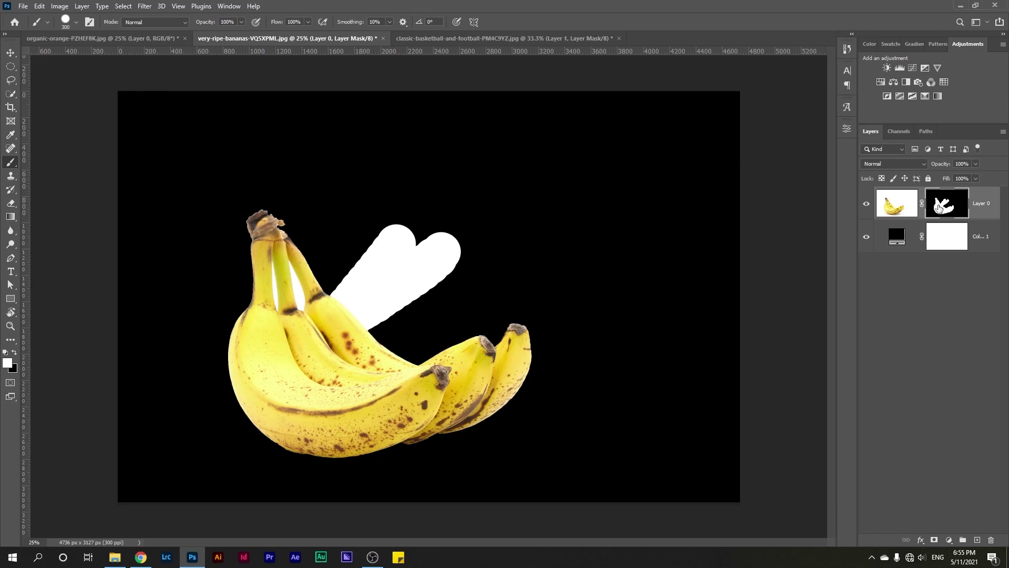
left_click(939, 208, "alt")
left_click(935, 210, "alt")
Switch the foreground color to black and paint across the bananas on their mask to hide parts of them.
left_click(15, 352)
mouse_move(356, 290)
left_mouse_down()
mouse_move(271, 400)
mouse_move(288, 350)
mouse_move(233, 357)
left_mouse_up()
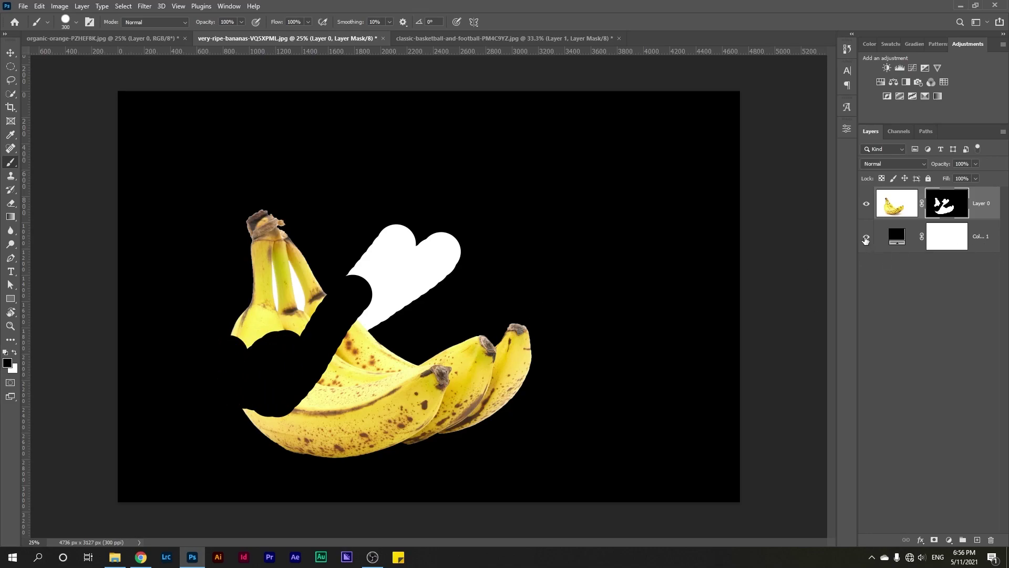
left_click(866, 240)
mouse_move(331, 401)
left_mouse_down()
mouse_move(323, 367)
mouse_move(452, 349)
mouse_move(515, 363)
mouse_move(349, 354)
mouse_move(333, 281)
mouse_move(417, 277)
left_mouse_up()
Undo all the black and white brush strokes on the bananas' mask.
key("ctrl+z")
key("ctrl+z")
key("ctrl+z")
key("ctrl+z")
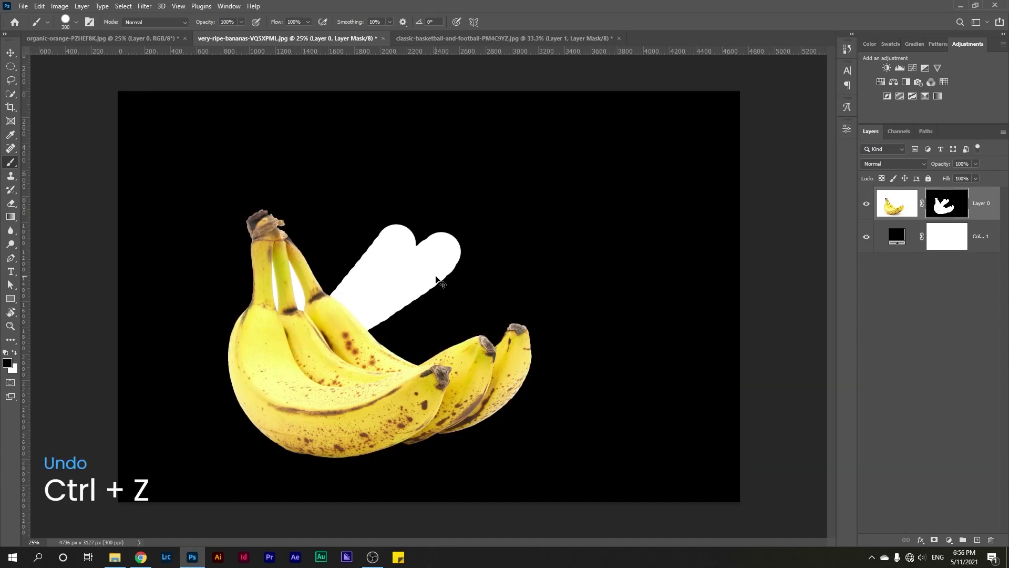
key("ctrl+z")
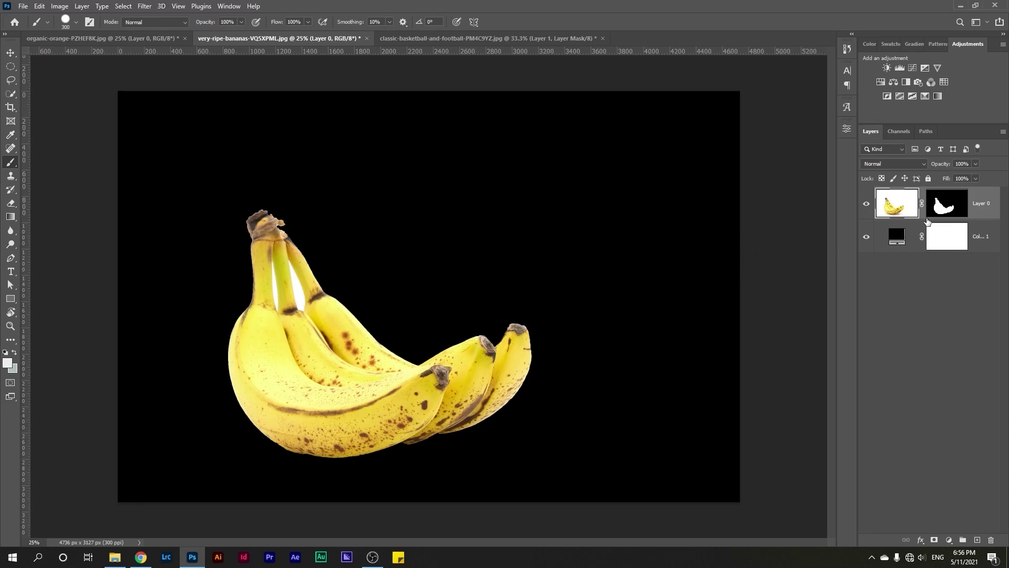
Target the bananas' layer mask again and paint a black oval over the middle of the bananas.
left_click(946, 203)
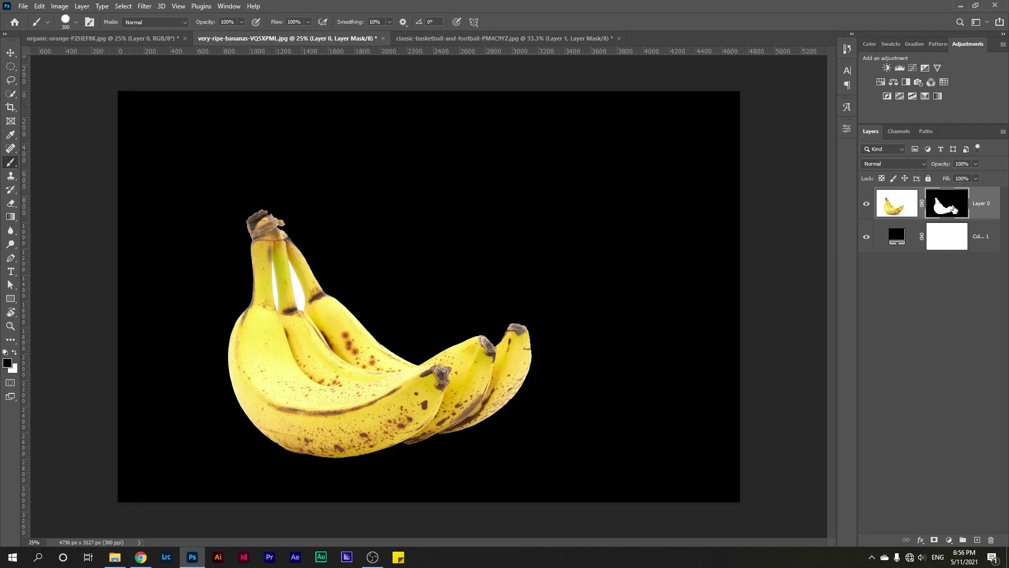
mouse_move(266, 354)
left_mouse_down()
mouse_move(306, 393)
mouse_move(316, 364)
left_mouse_up()
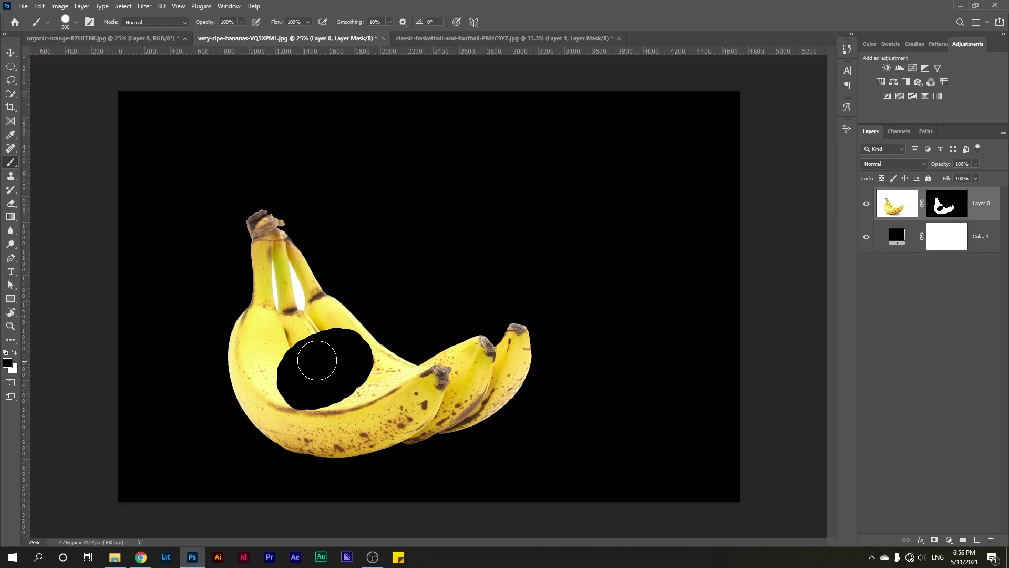
Undo the black oval painted on the bananas' mask and hide the black Color Fill layer beneath the bananas.
left_click(865, 239)
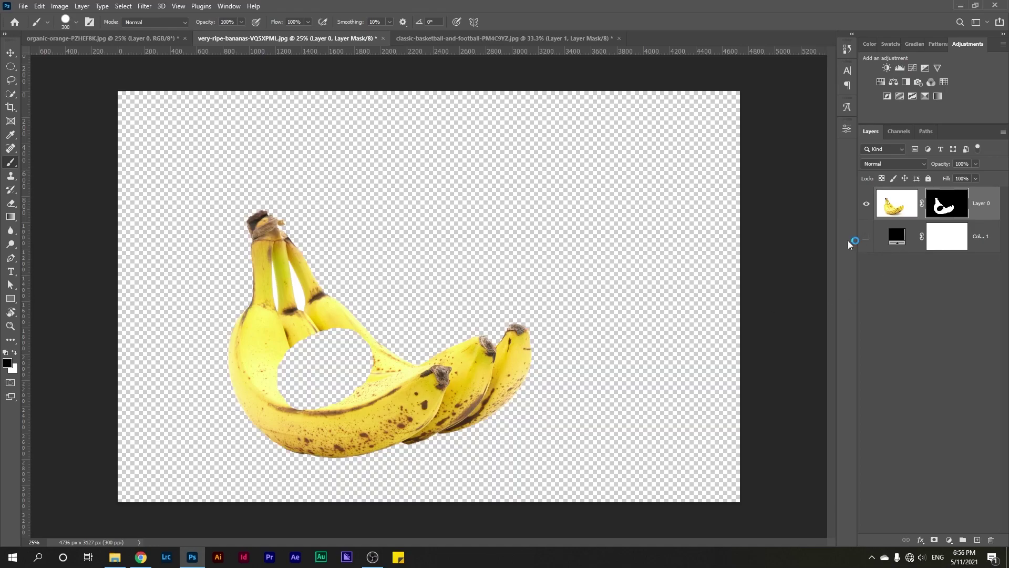
left_click(866, 236)
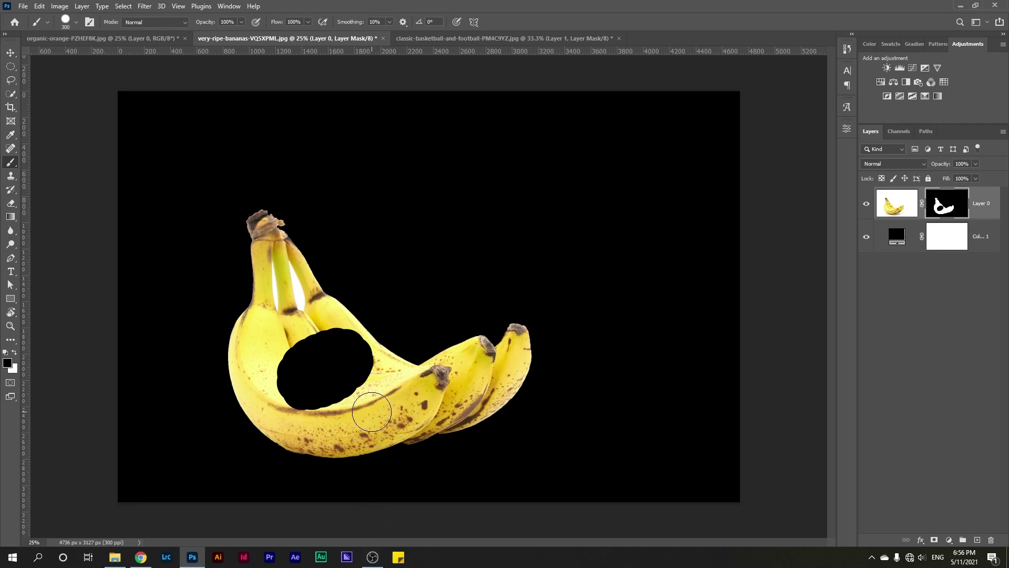
key("ctrl+z")
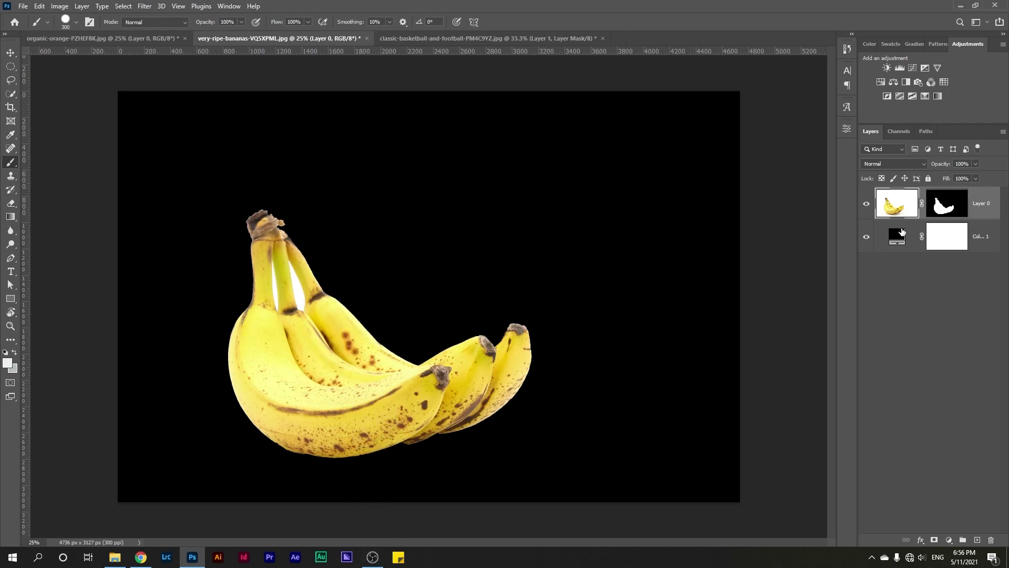
left_click(867, 238)
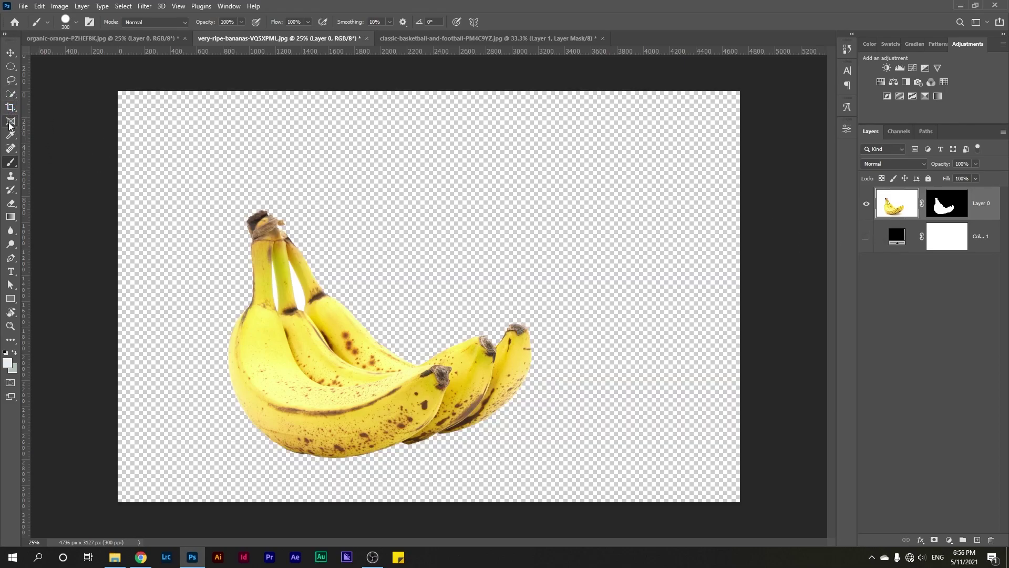
Activate the Lasso tool and switch to the organic-orange document.
left_click_drag(11, 81, 45, 84)
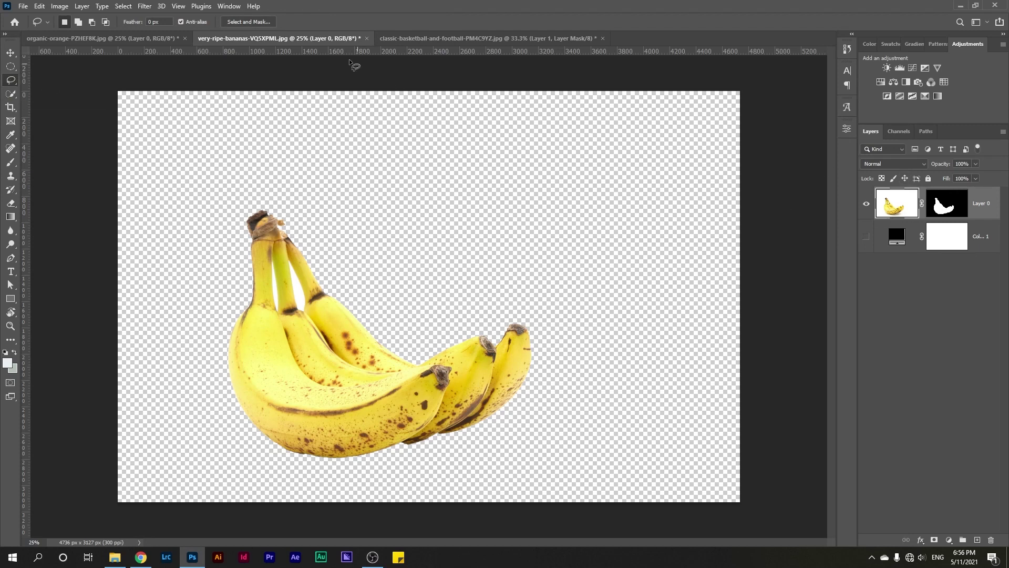
left_click(114, 40)
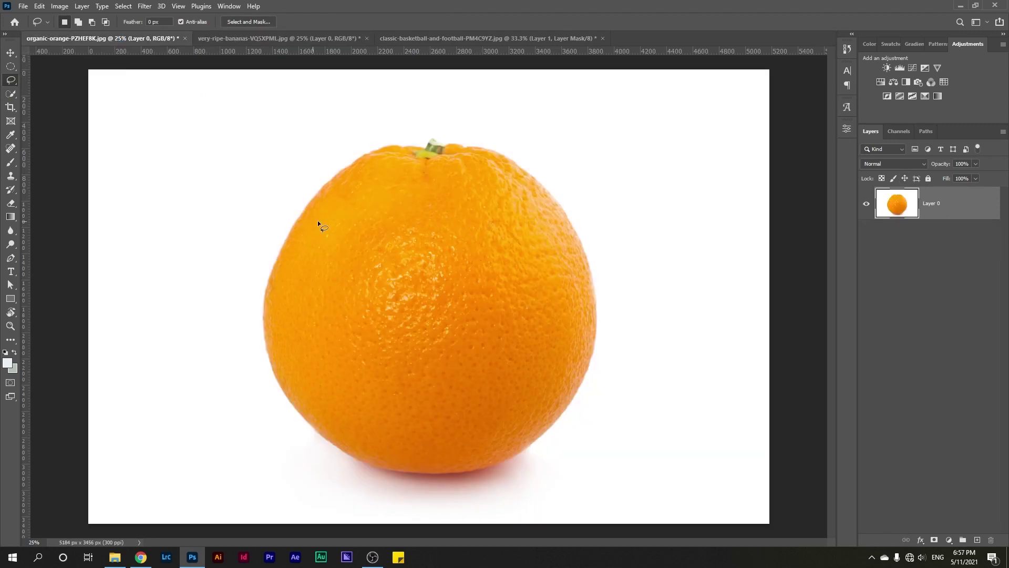
Try several freehand Lasso selections across the upper part of the orange and clear them.
mouse_move(447, 217)
left_mouse_down()
mouse_move(466, 352)
mouse_move(383, 234)
left_mouse_up()
left_click_drag(611, 214, 613, 219)
mouse_move(478, 219)
left_mouse_down()
mouse_move(507, 319)
mouse_move(447, 221)
left_mouse_up()
left_click_drag(450, 160, 447, 163)
left_click_drag(408, 192, 410, 201)
left_click(307, 162)
Outline the orange roughly with straight segments using the Polygonal Lasso tool and close the selection at its starting point.
right_click(17, 82)
left_click(49, 89)
left_click(277, 251)
left_click(403, 145)
left_click(602, 301)
left_click(601, 347)
left_click(591, 397)
left_click(559, 419)
left_click(540, 444)
left_click(515, 469)
left_click(460, 484)
left_click(370, 489)
left_click(307, 482)
left_click(247, 433)
left_click(223, 377)
left_click(216, 319)
left_click(278, 252)
Mask the orange layer with the polygonal selection, and undo both the mask and the selection.
left_click(934, 540)
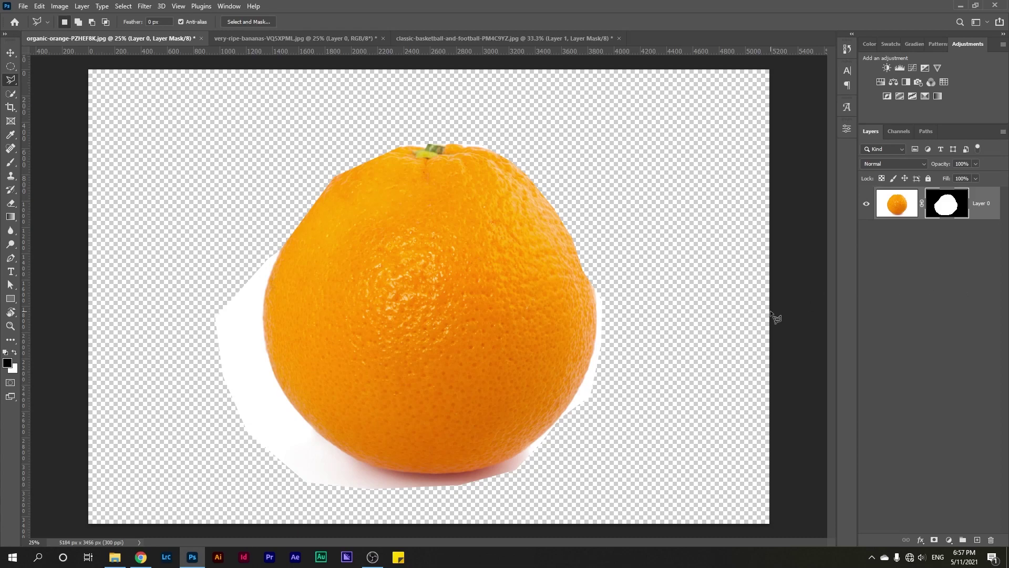
key("ctrl+z")
key("ctrl+z")
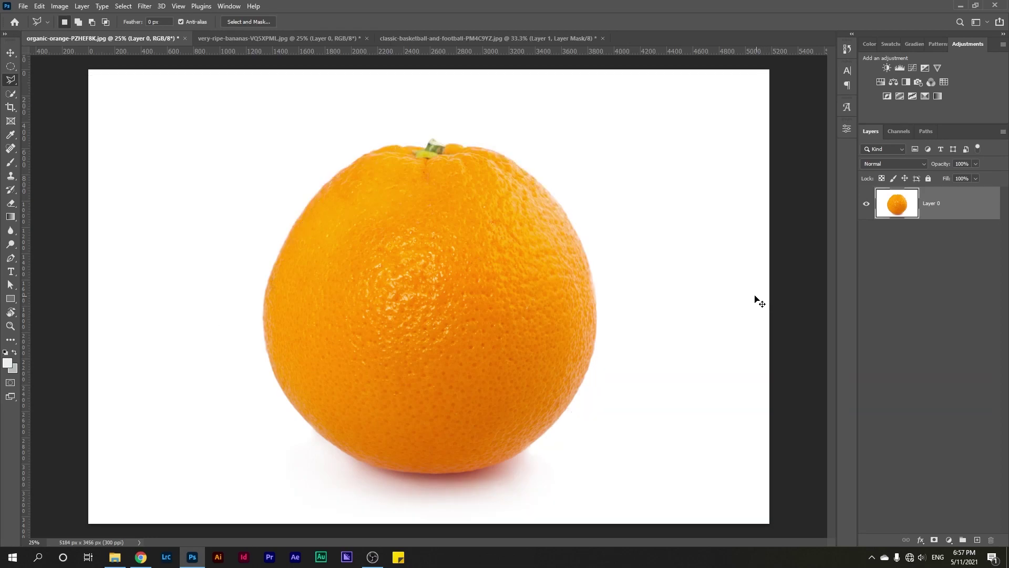
Trace around the edge of the orange with the Magnetic Lasso tool, closing the outline at its starting point.
right_click(11, 78)
left_click(43, 99)
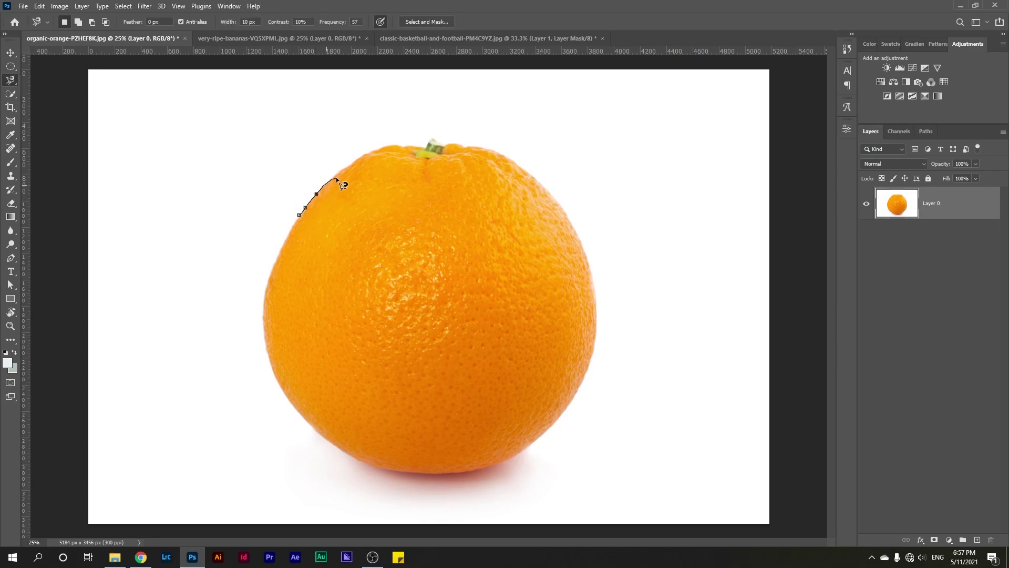
mouse_move(370, 153)
left_mouse_down()
mouse_move(424, 143)
mouse_move(497, 155)
mouse_move(526, 173)
left_mouse_up()
mouse_move(563, 209)
left_mouse_down()
mouse_move(597, 289)
mouse_move(600, 352)
mouse_move(558, 437)
mouse_move(507, 460)
left_mouse_up()
mouse_move(436, 480)
left_mouse_down()
mouse_move(369, 469)
mouse_move(302, 424)
mouse_move(245, 300)
mouse_move(300, 213)
left_mouse_up()
double_click(300, 213)
Draw a closed four-sided black shape over the upper part of the orange with the Pen tool in Shape mode.
left_click(12, 258)
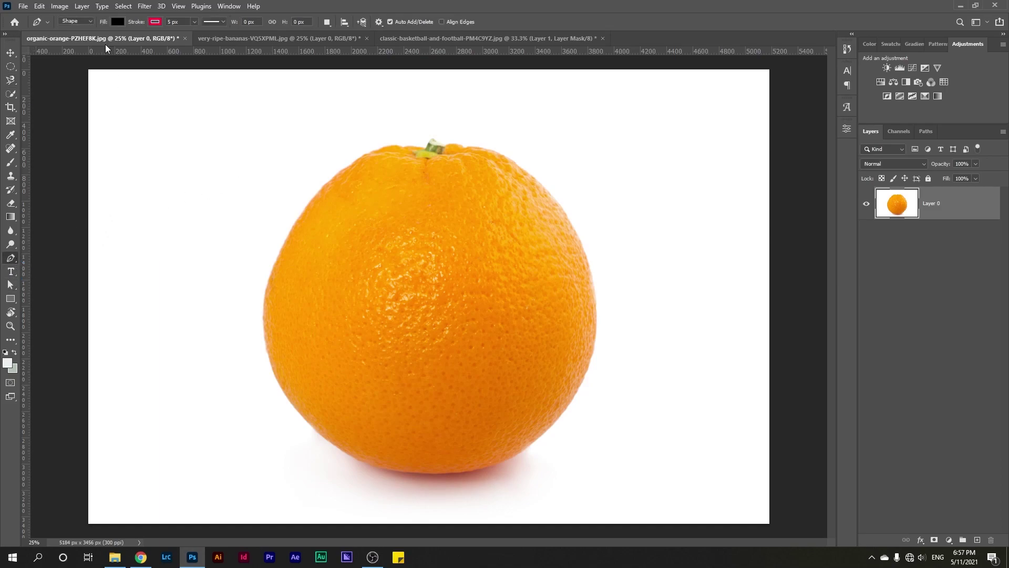
left_click(359, 222)
left_click(311, 276)
left_click(457, 284)
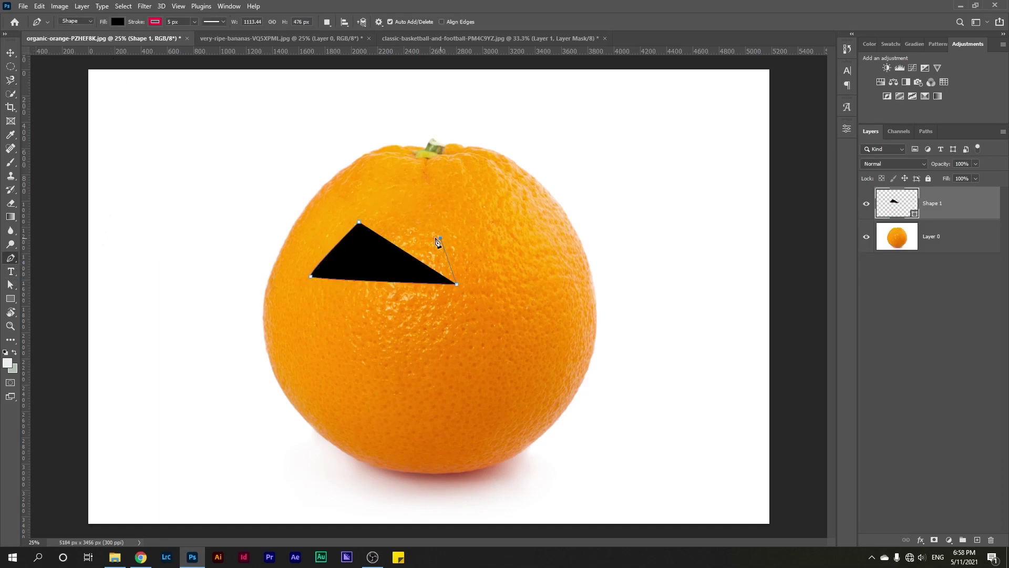
left_click(440, 238)
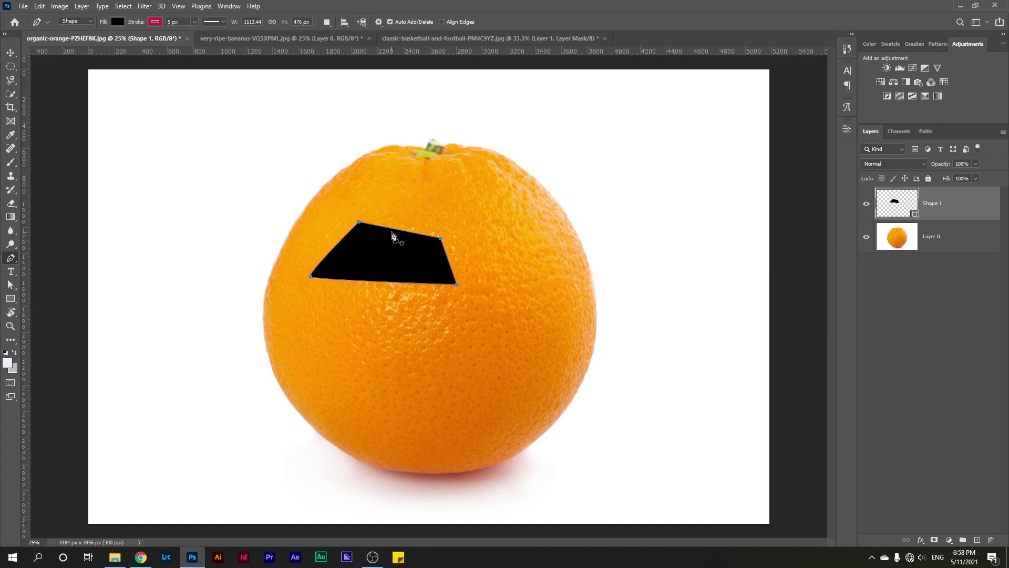
Delete the Shape 1 layer from the orange document.
key("v")
left_click(922, 308)
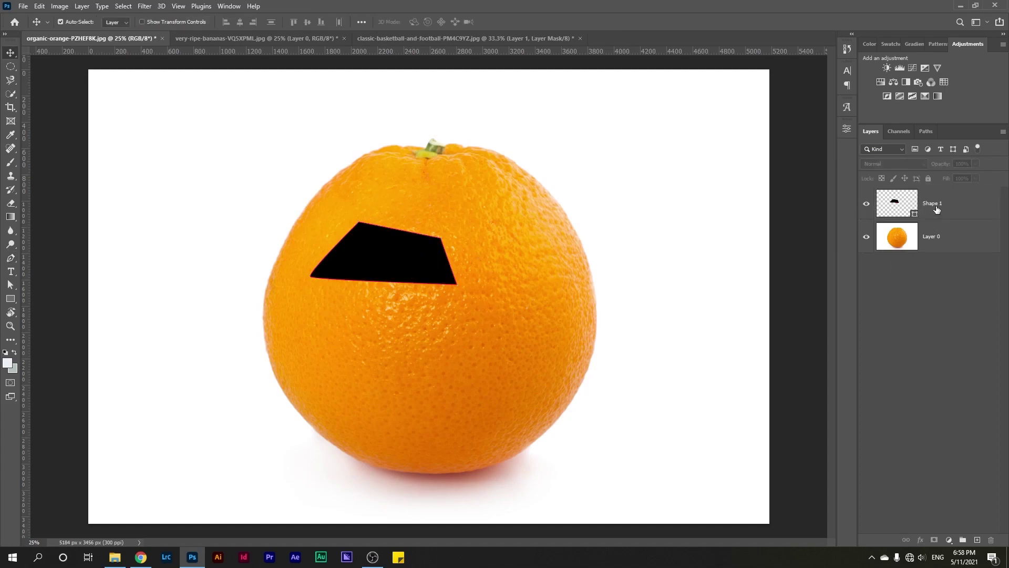
left_click(936, 209)
key("Delete")
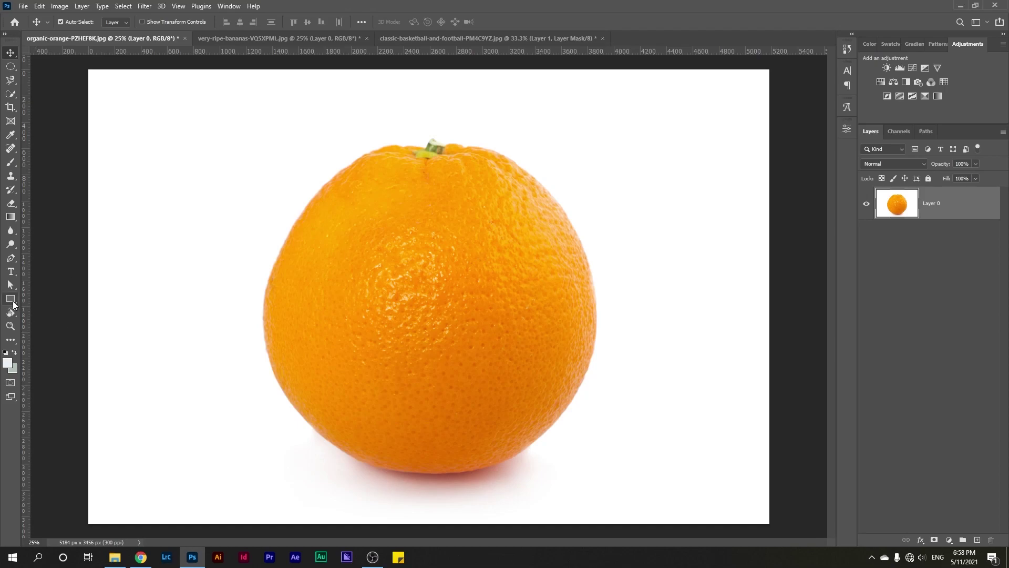
Draw a closed path with the Pen tool in Path mode, curving along the orange's upper edge and cutting roughly across its lower half.
left_click(11, 258)
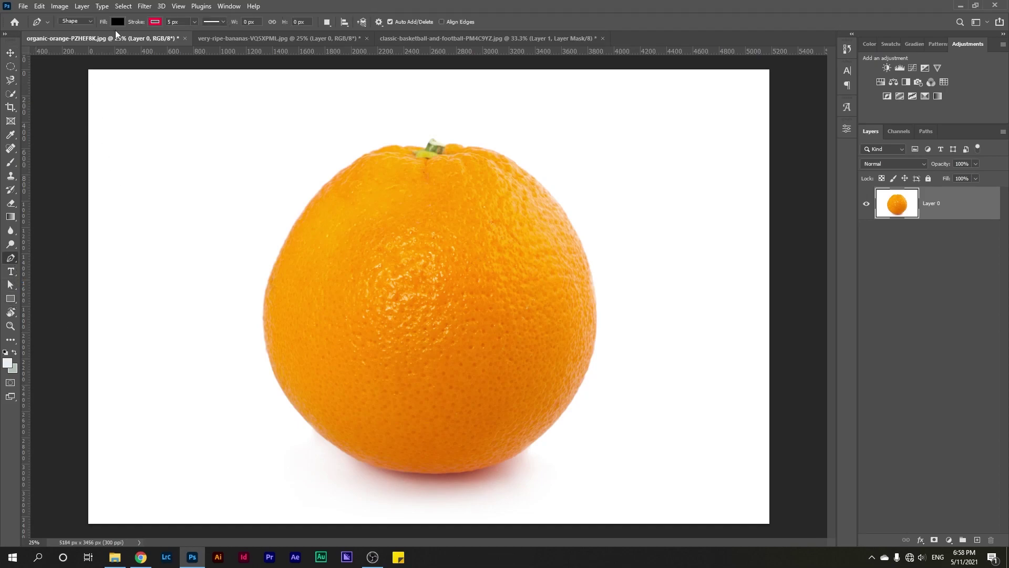
left_click(74, 21)
left_click(74, 39)
left_click(298, 218)
left_click_drag(331, 176, 490, 150)
left_click_drag(561, 204, 570, 218)
left_click_drag(597, 325, 599, 347)
left_click(342, 402)
left_click(239, 344)
left_click(261, 230)
left_click(298, 217)
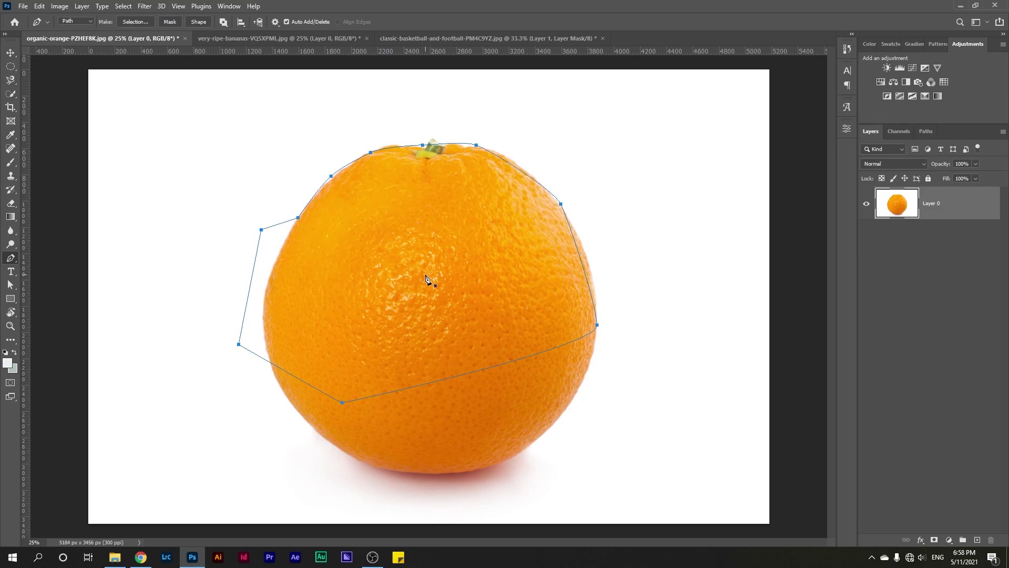
Convert the path into a new anti-aliased selection with a 0-pixel feather radius and add a layer mask from it.
right_click(386, 220)
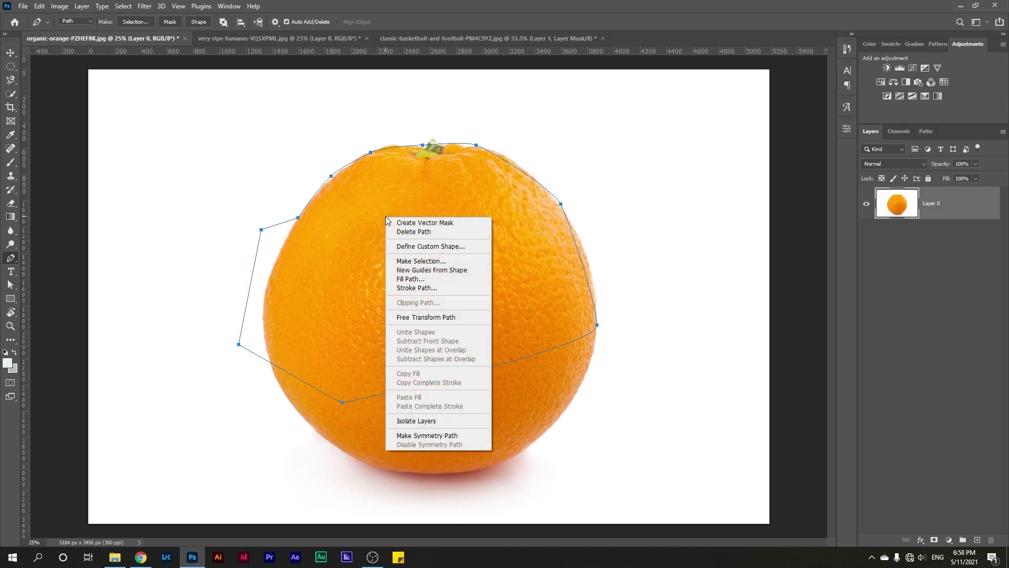
left_click(420, 263)
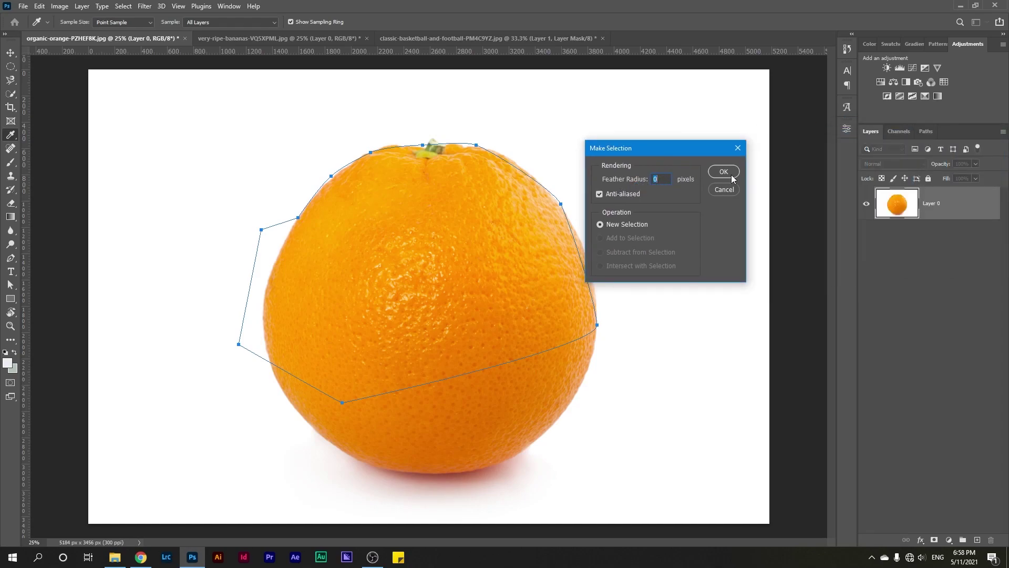
left_click(724, 171)
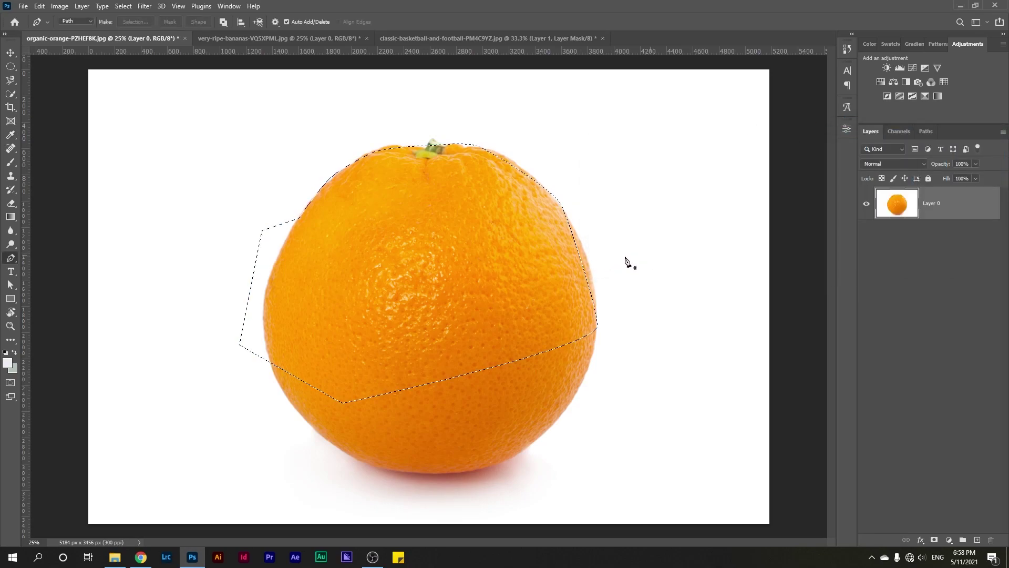
left_click(934, 540)
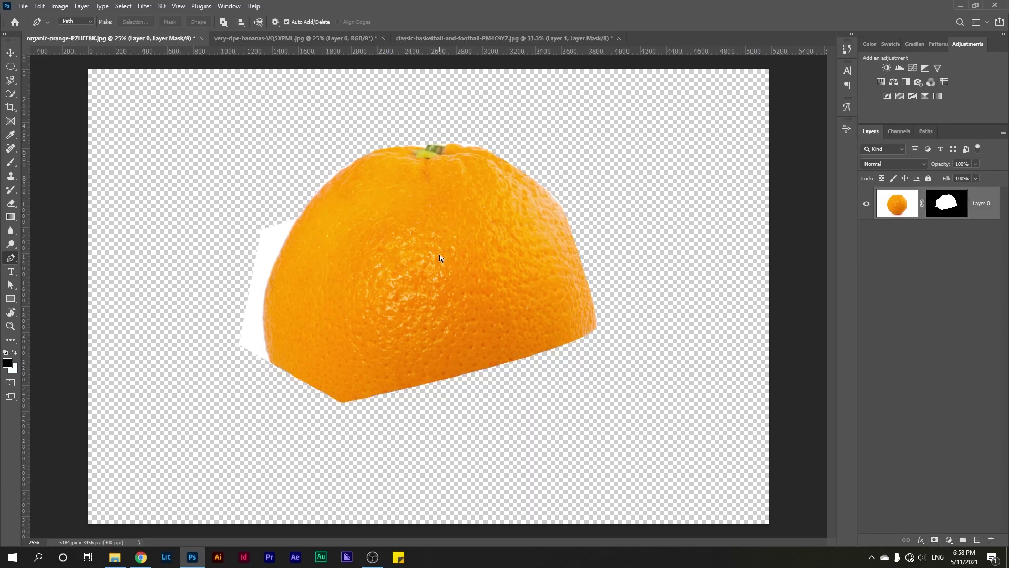
Undo the orange's layer mask, clear the selection and return to the Move tool.
key("ctrl+z")
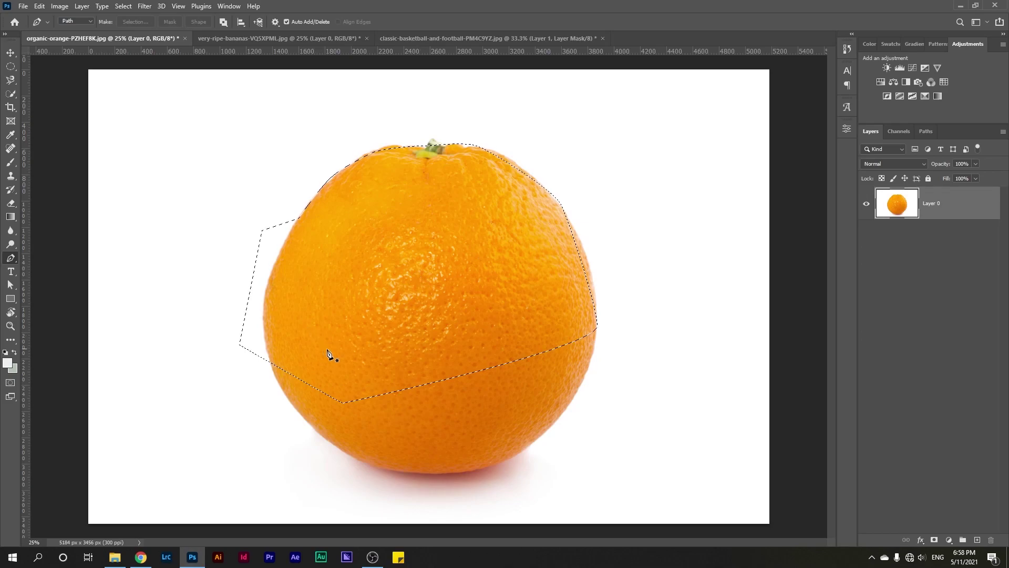
key("ctrl+d")
key("v")
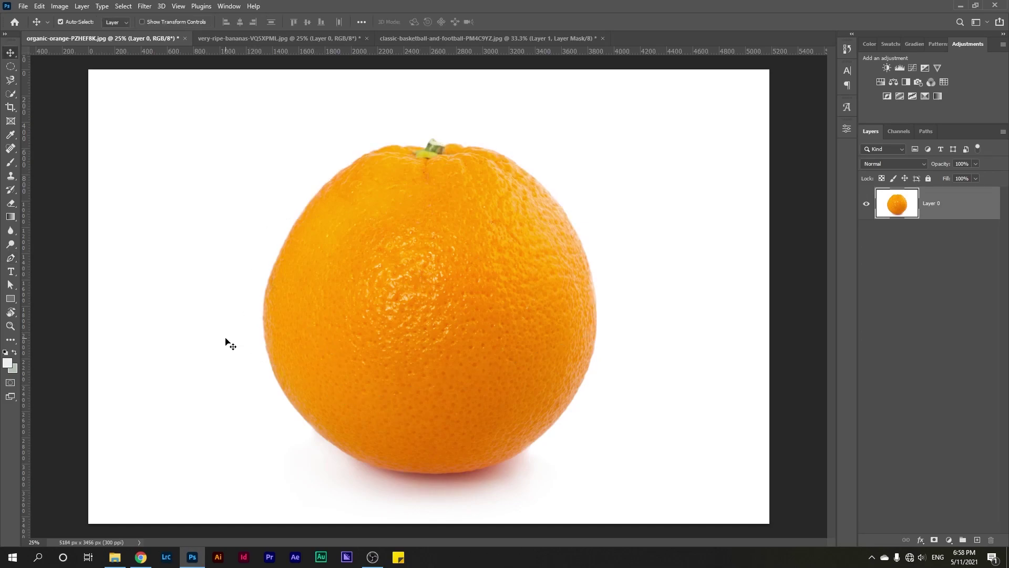